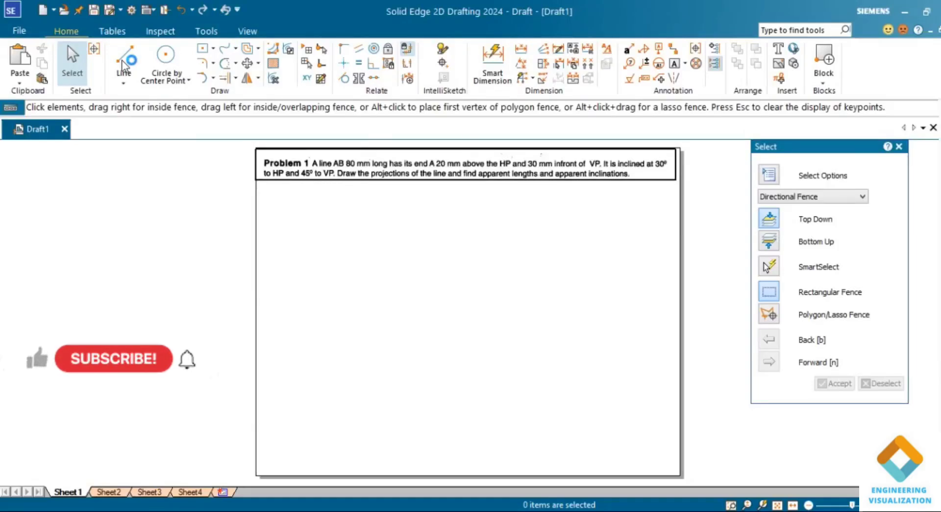
Step: Draw a solid 0.13 mm wide horizontal reference line about 252.577 mm long across the sheet
{"action": "left_click", "coordinate": [122, 60]}
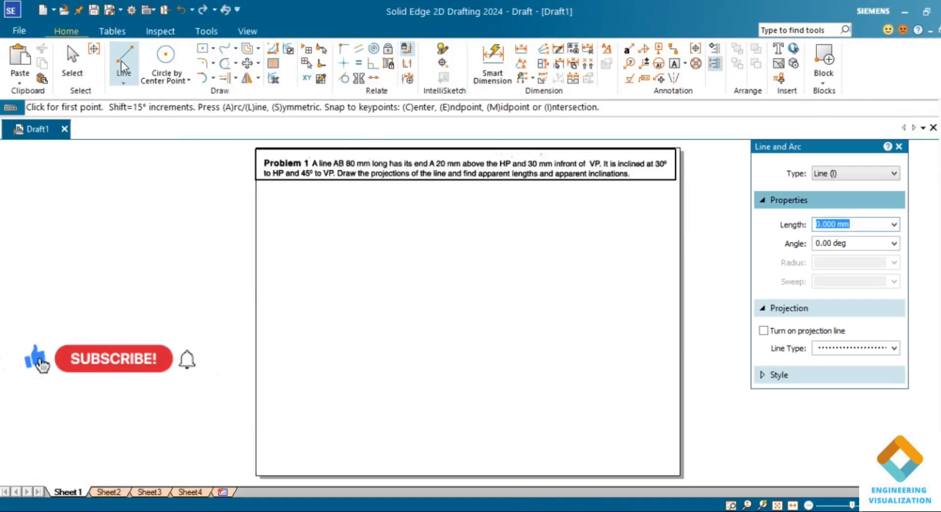
{"action": "left_click", "coordinate": [894, 348]}
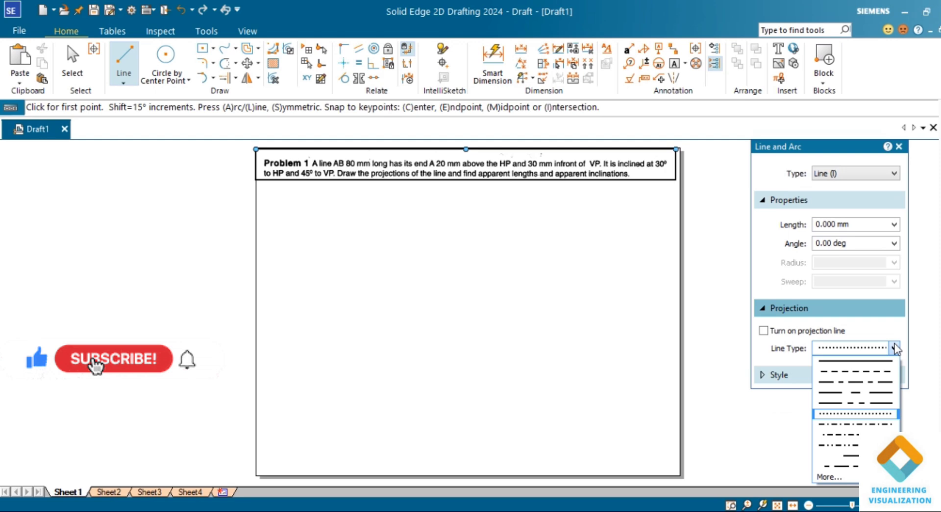
{"action": "left_click", "coordinate": [871, 366]}
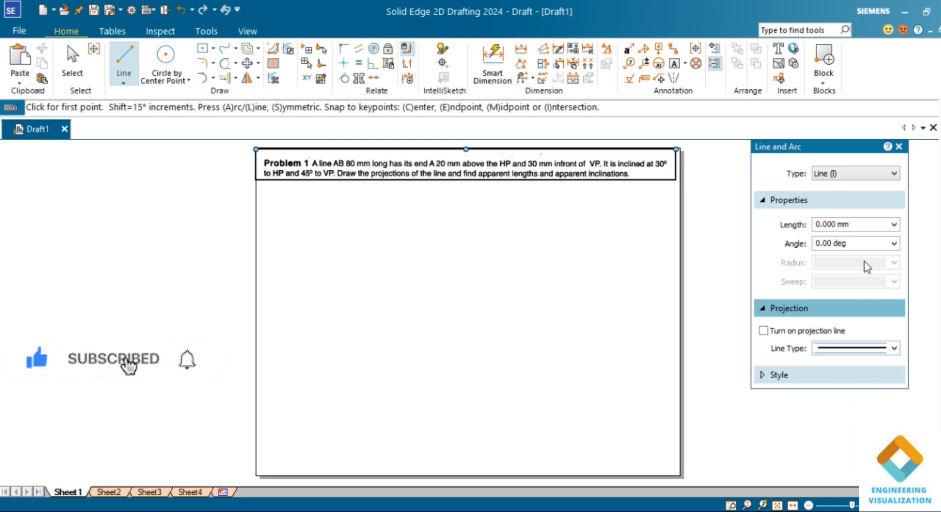
{"action": "left_click", "coordinate": [831, 379]}
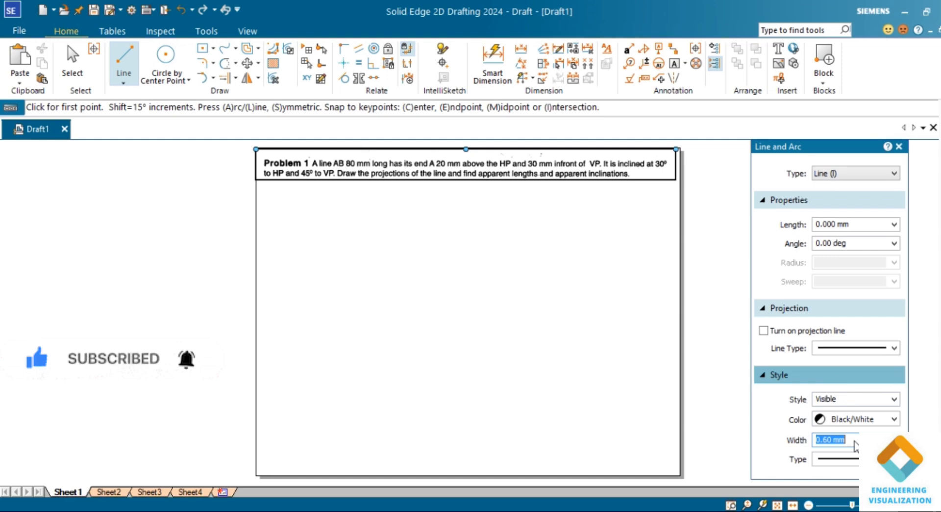
{"action": "left_click", "coordinate": [895, 440]}
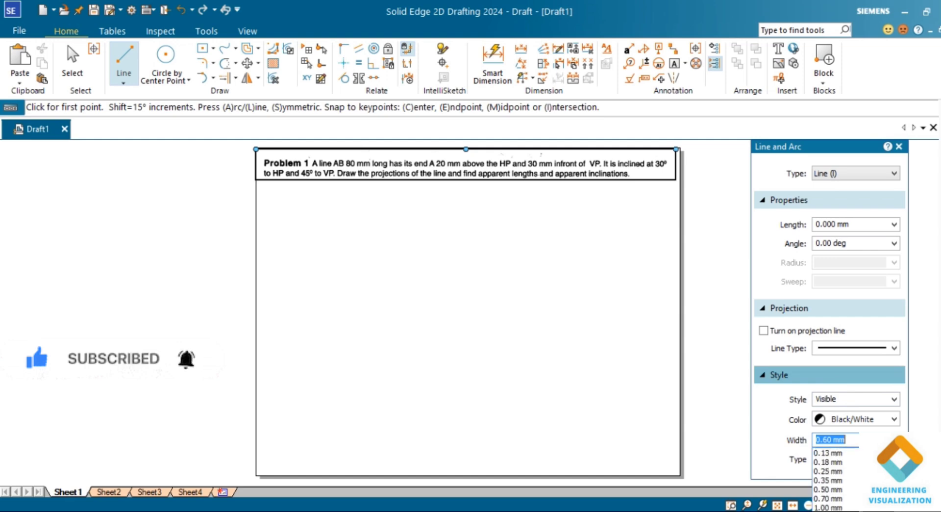
{"action": "left_click", "coordinate": [836, 452]}
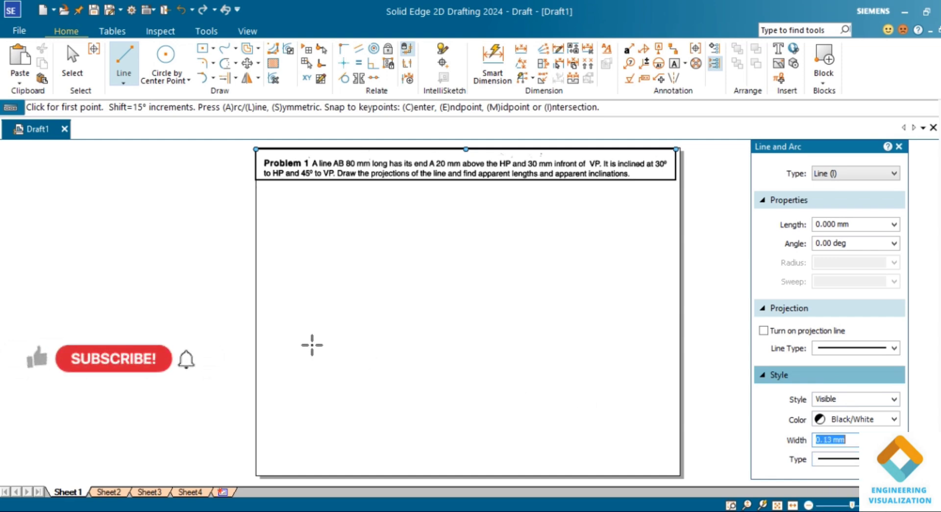
{"action": "left_click", "coordinate": [261, 318]}
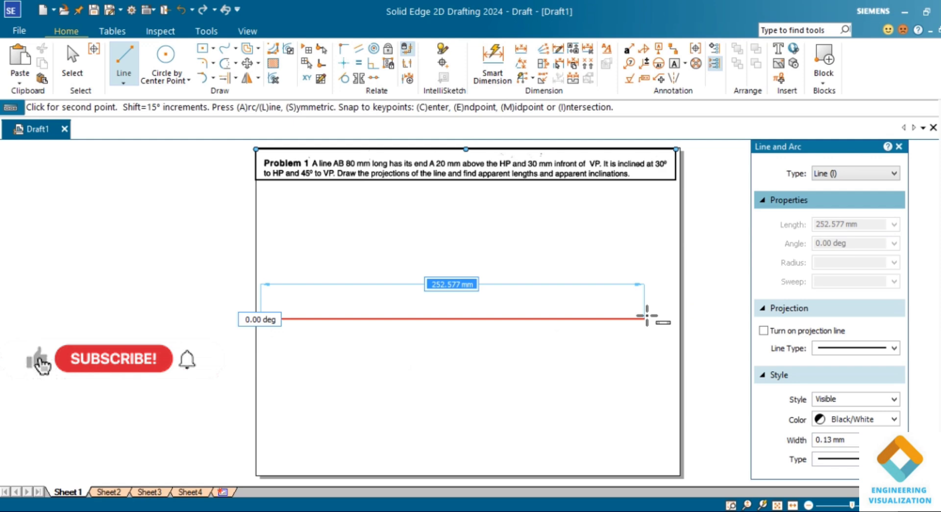
{"action": "left_click", "coordinate": [672, 319]}
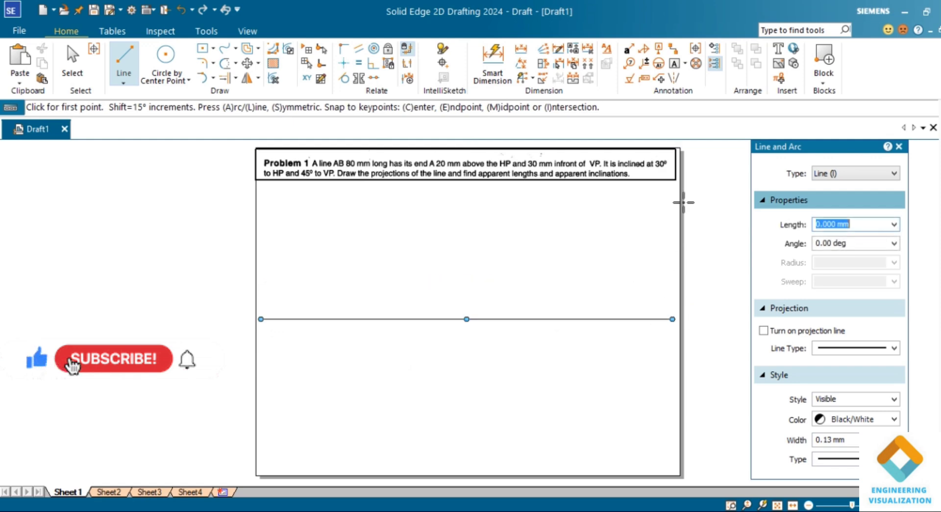
Step: Set text size 5 and label the line x at left and y, vp at right, starting hp below
{"action": "left_click", "coordinate": [675, 65]}
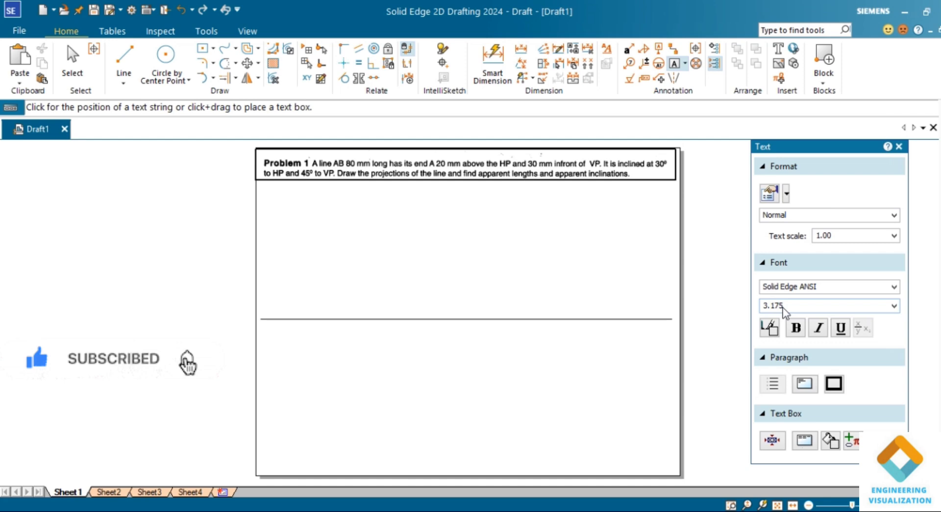
{"action": "left_click", "coordinate": [783, 308]}
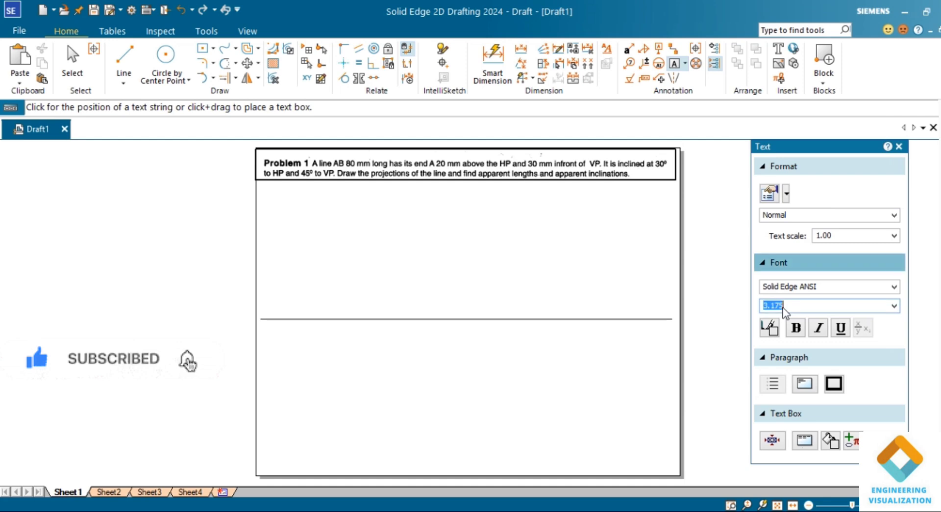
{"action": "left_click", "coordinate": [264, 322]}
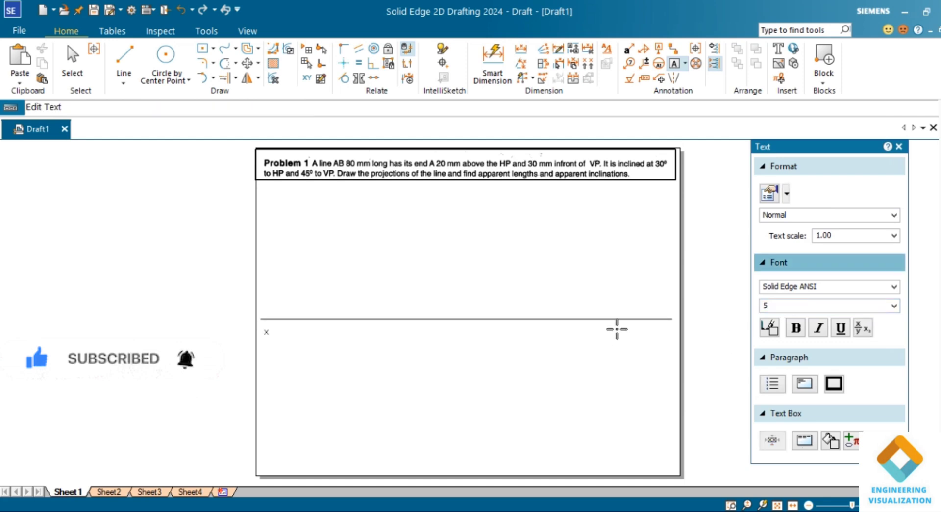
{"action": "type", "text": "x"}
{"action": "left_click", "coordinate": [672, 326]}
{"action": "type", "text": "y"}
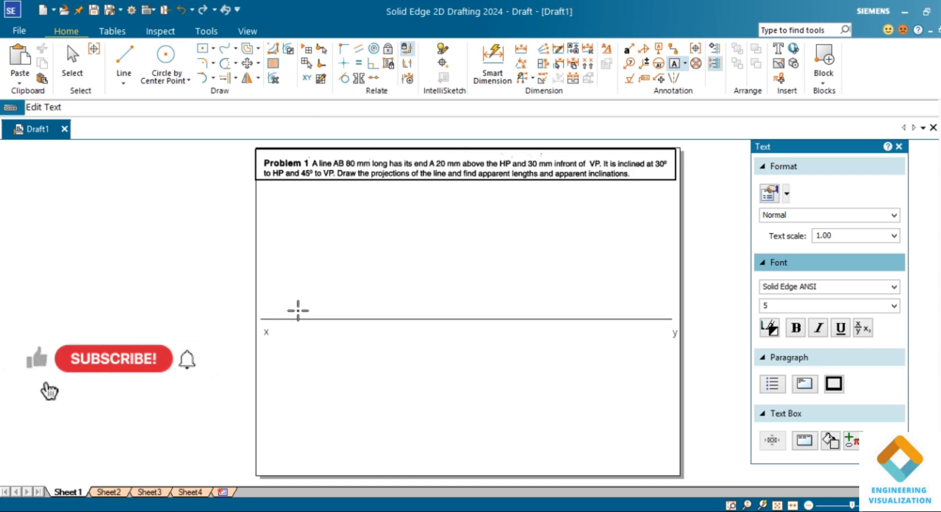
{"action": "type", "text": "vp"}
{"action": "left_click", "coordinate": [279, 322]}
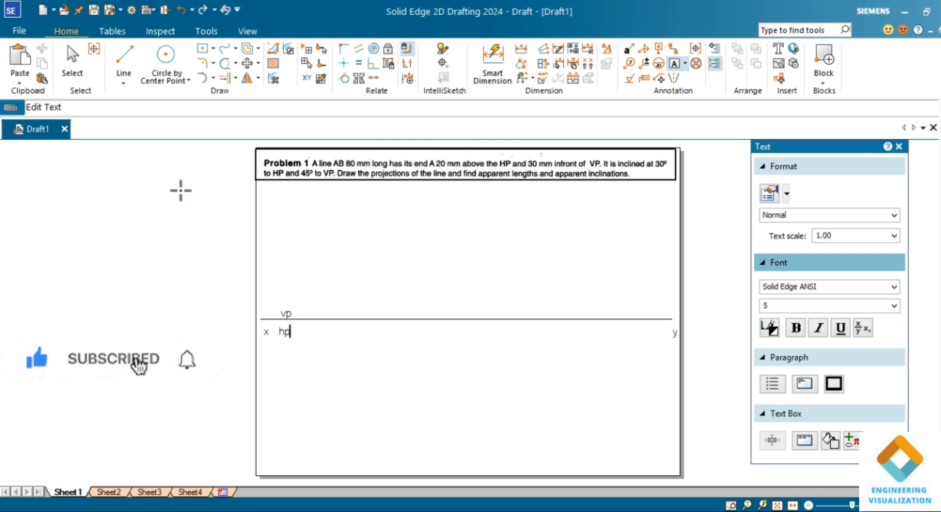
Step: Draw a vertical projector 20 mm above and 30 mm below the reference line
{"action": "left_click", "coordinate": [126, 84]}
{"action": "left_click", "coordinate": [131, 96]}
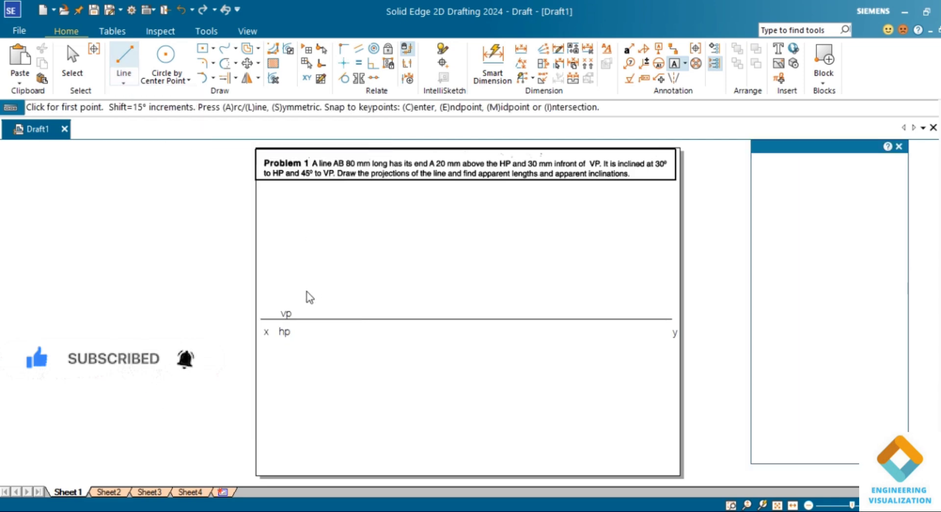
{"action": "left_click", "coordinate": [318, 319]}
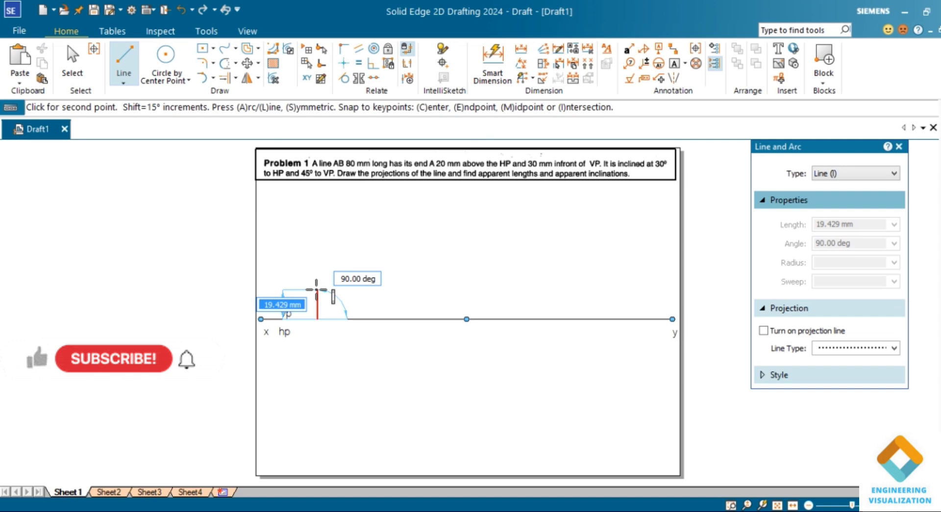
{"action": "type", "text": "20"}
{"action": "key", "text": "Tab"}
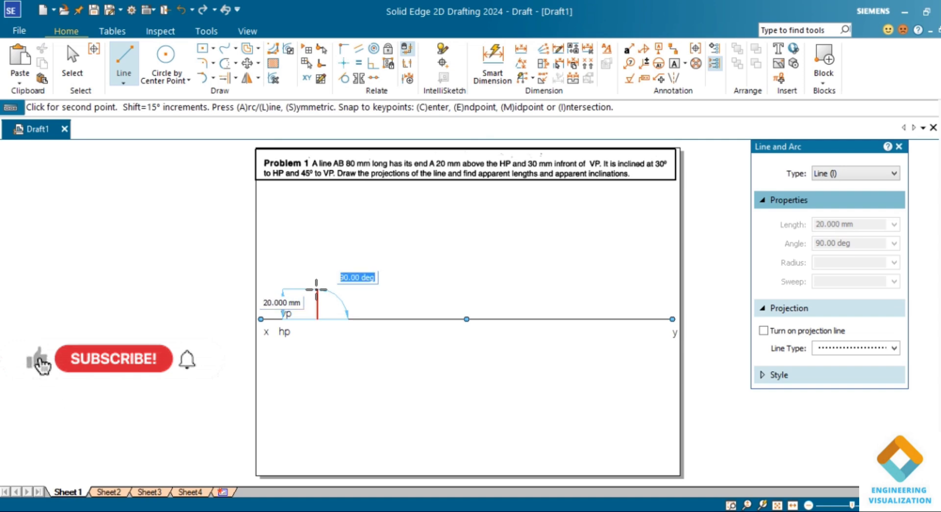
{"action": "key", "text": "Return"}
{"action": "key", "text": "Escape"}
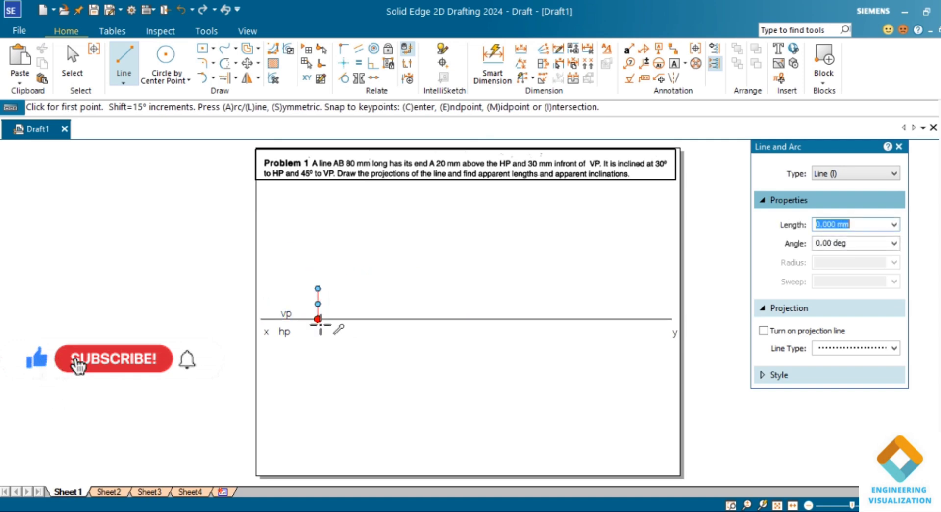
{"action": "left_click", "coordinate": [318, 319]}
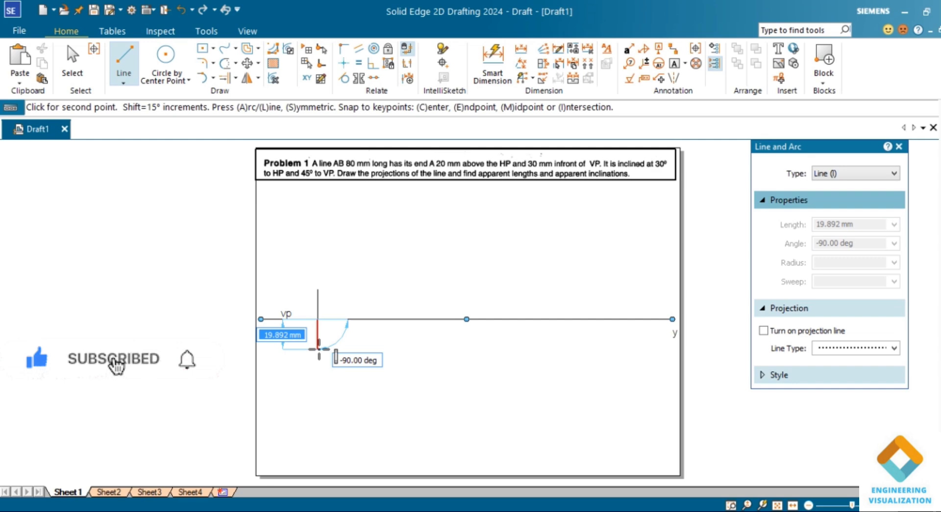
{"action": "type", "text": "30"}
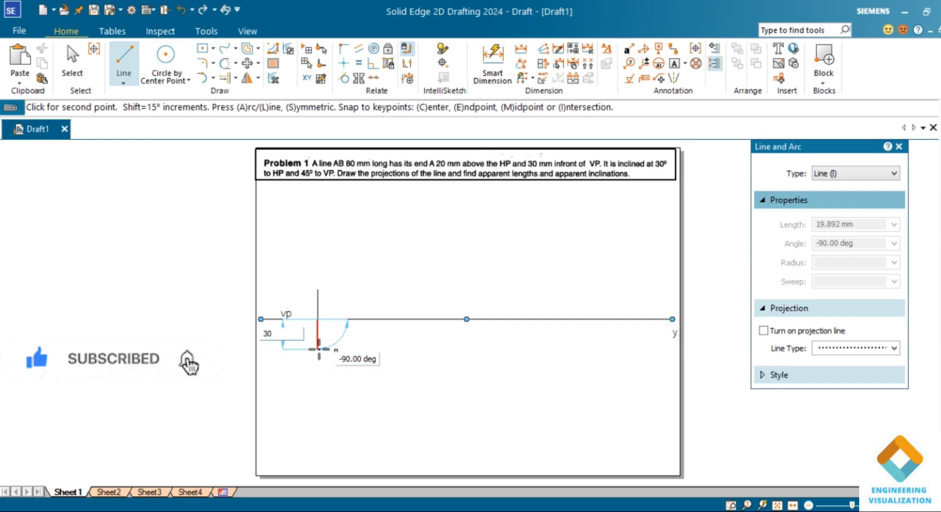
{"action": "key", "text": "Tab"}
{"action": "key", "text": "Return"}
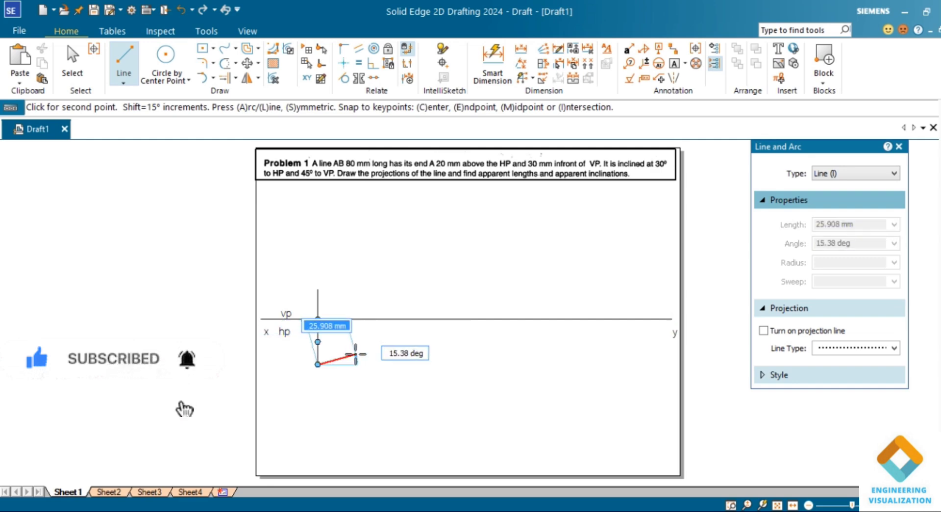
{"action": "right_click", "coordinate": [355, 354]}
Step: Switch to a dashed line style and draw horizontal lines rightward from the projector's top and bottom ends
{"action": "left_click", "coordinate": [863, 349]}
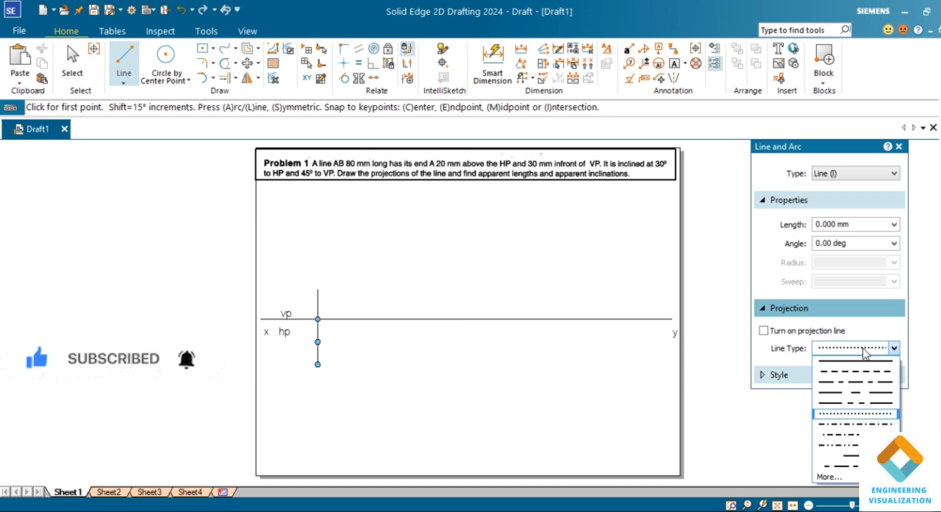
{"action": "left_click", "coordinate": [863, 373]}
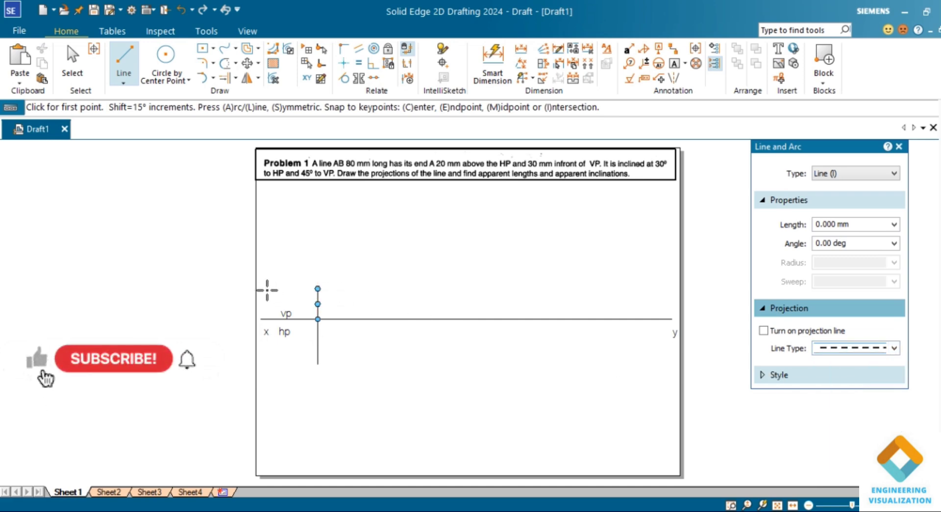
{"action": "left_click", "coordinate": [317, 289]}
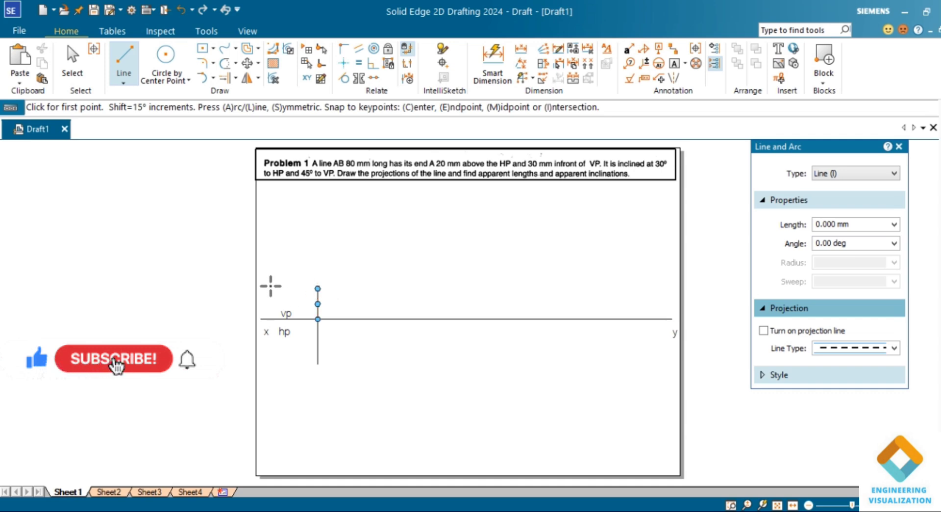
{"action": "left_click", "coordinate": [318, 289]}
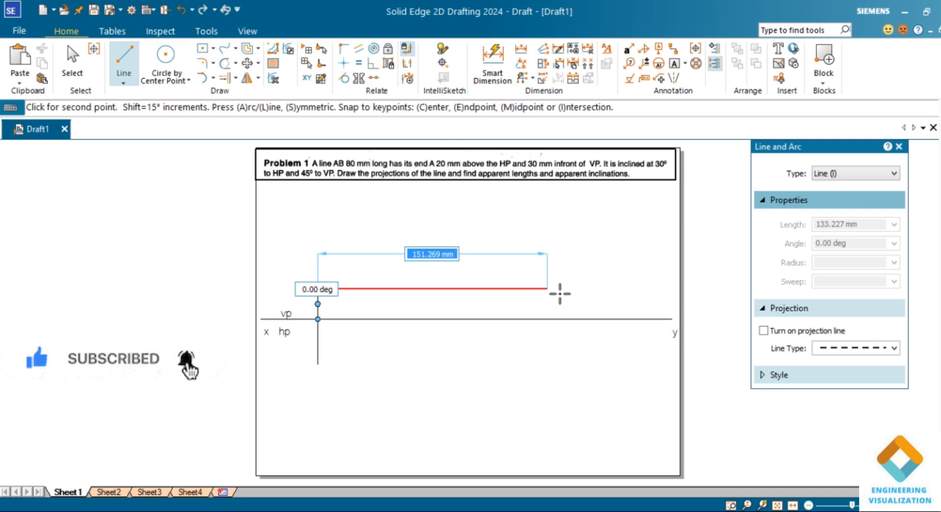
{"action": "left_click", "coordinate": [665, 288]}
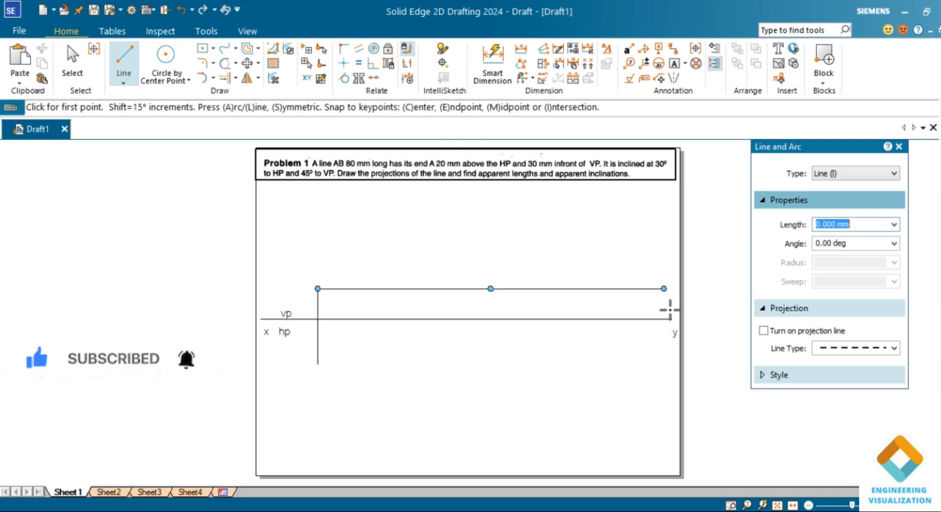
{"action": "left_click", "coordinate": [318, 365]}
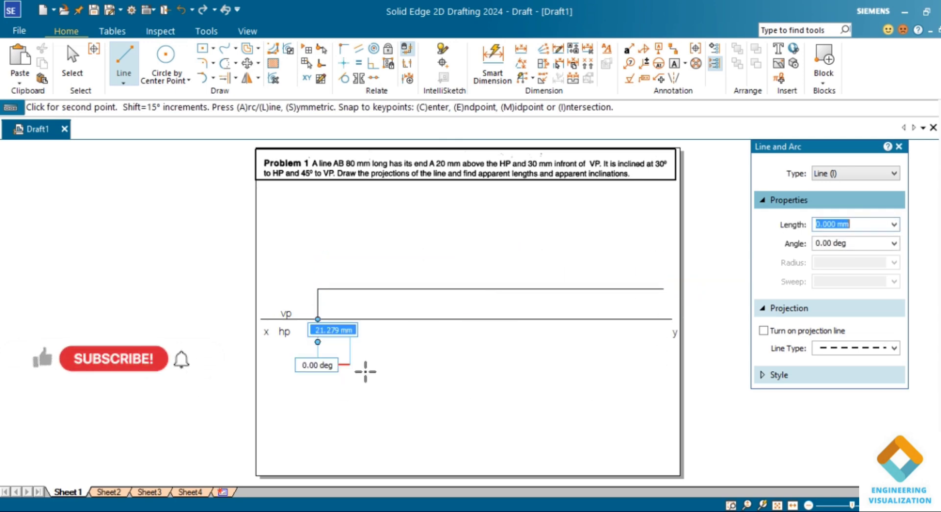
{"action": "left_click", "coordinate": [670, 364]}
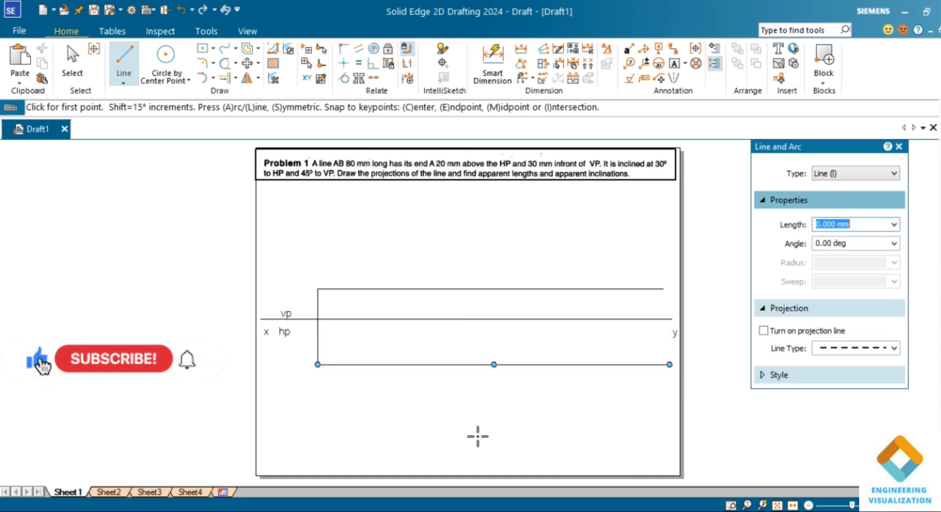
Step: Dimension the projector's upper segment as 20 and its lower segment as 30
{"action": "left_click", "coordinate": [492, 64]}
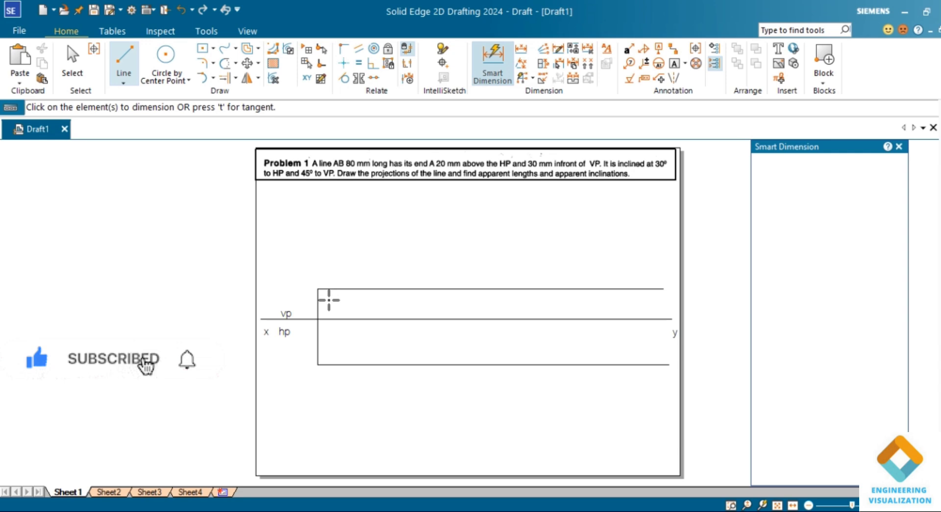
{"action": "left_click", "coordinate": [318, 300]}
{"action": "left_click", "coordinate": [305, 306]}
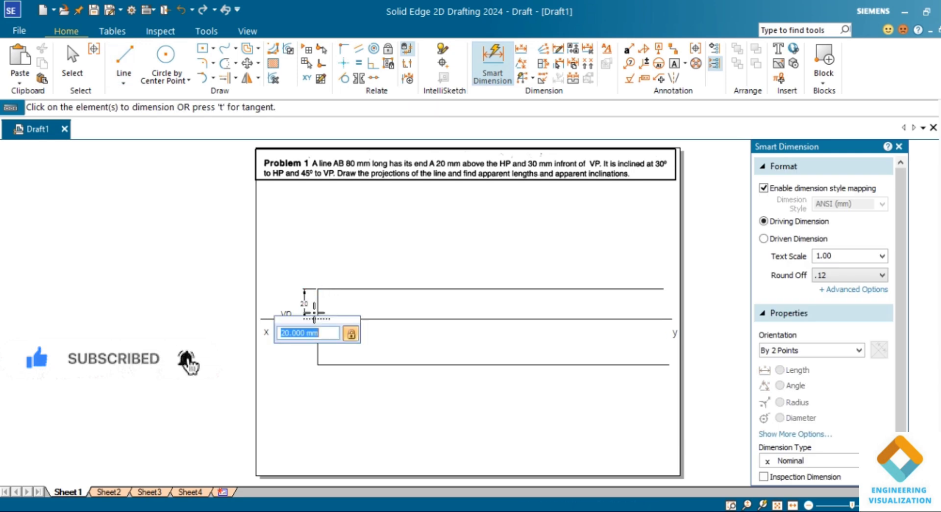
{"action": "left_click", "coordinate": [310, 347]}
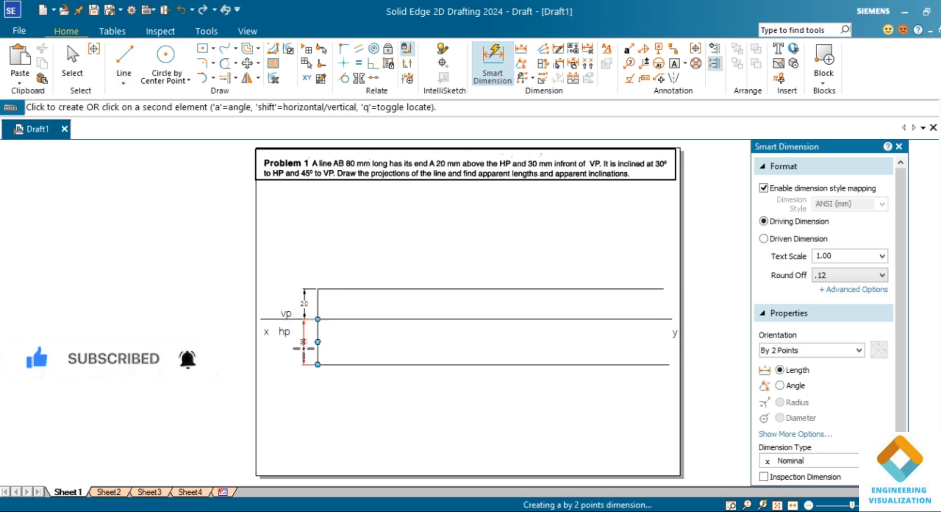
{"action": "left_click", "coordinate": [304, 349]}
{"action": "key", "text": "Return"}
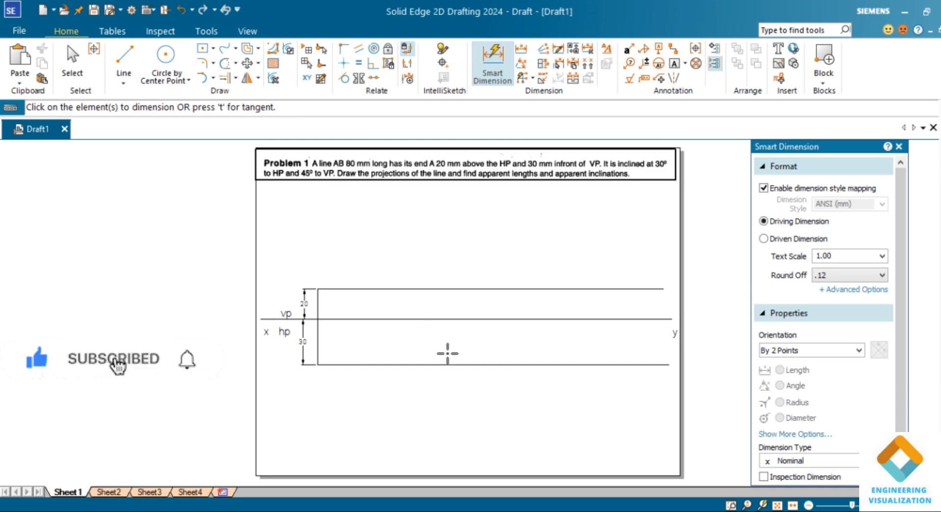
Step: Draw a solid red 80 mm line at 30° from the projector's top end
{"action": "left_click", "coordinate": [124, 75]}
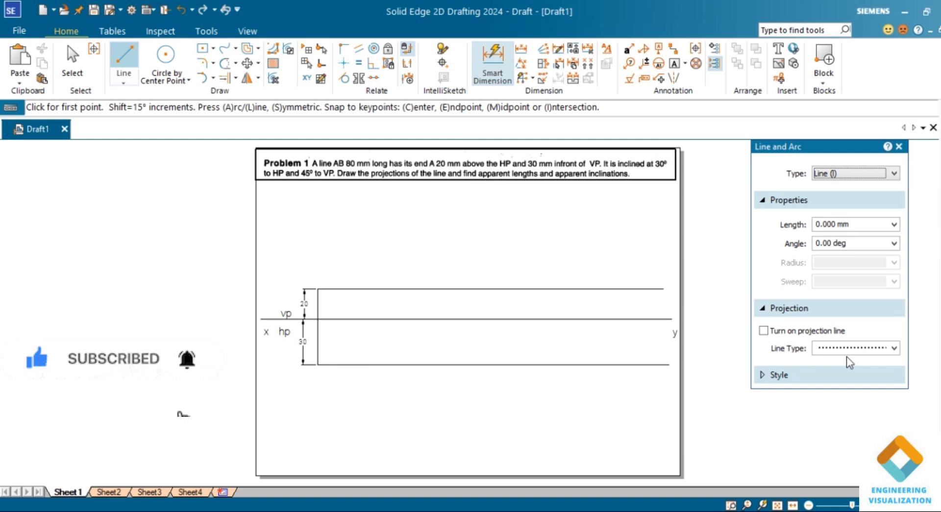
{"action": "left_click", "coordinate": [857, 354]}
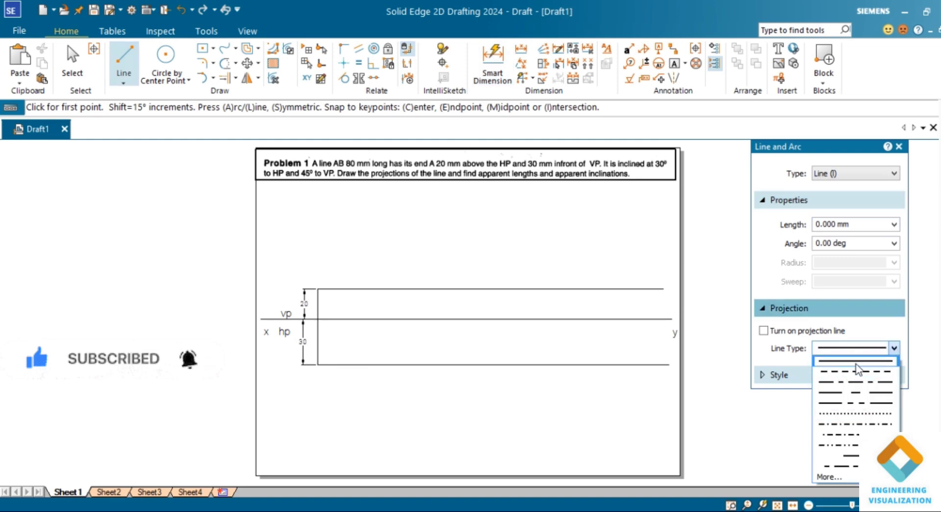
{"action": "left_click", "coordinate": [857, 368]}
{"action": "left_click", "coordinate": [822, 379]}
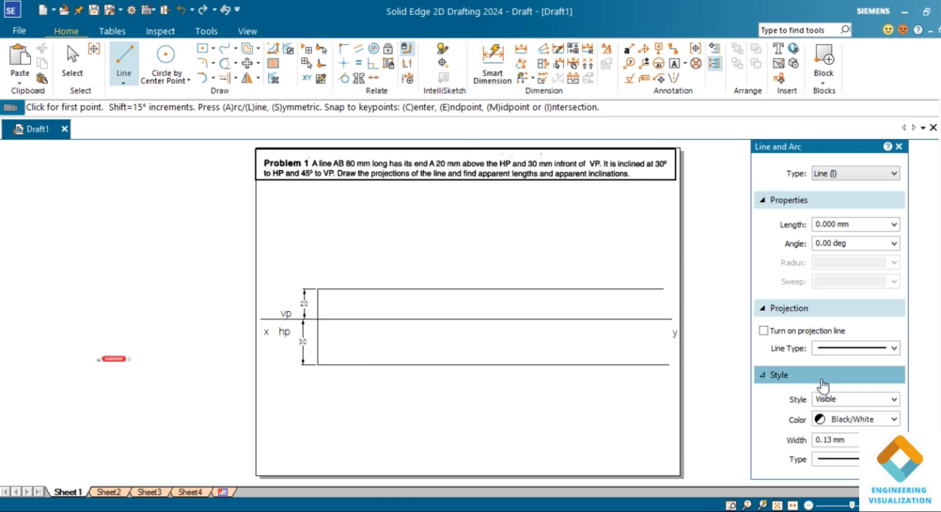
{"action": "left_click", "coordinate": [860, 422]}
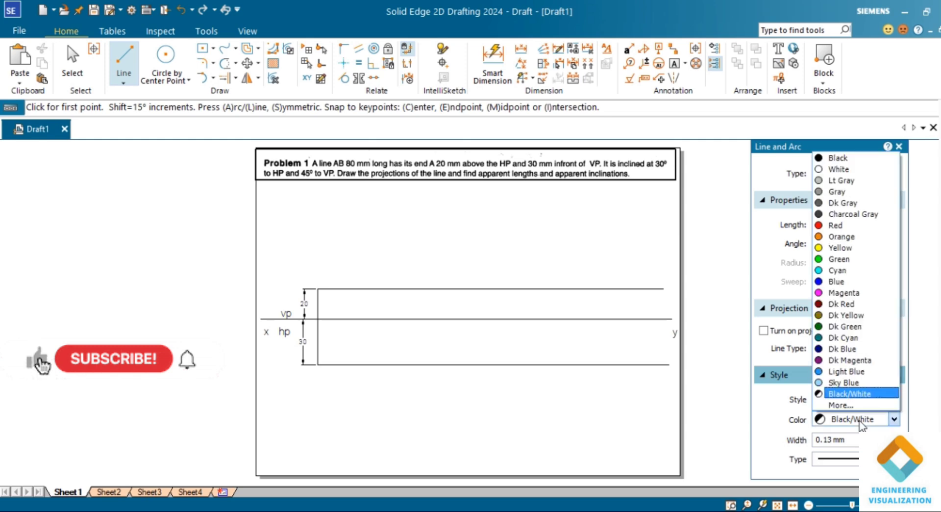
{"action": "left_click", "coordinate": [827, 226]}
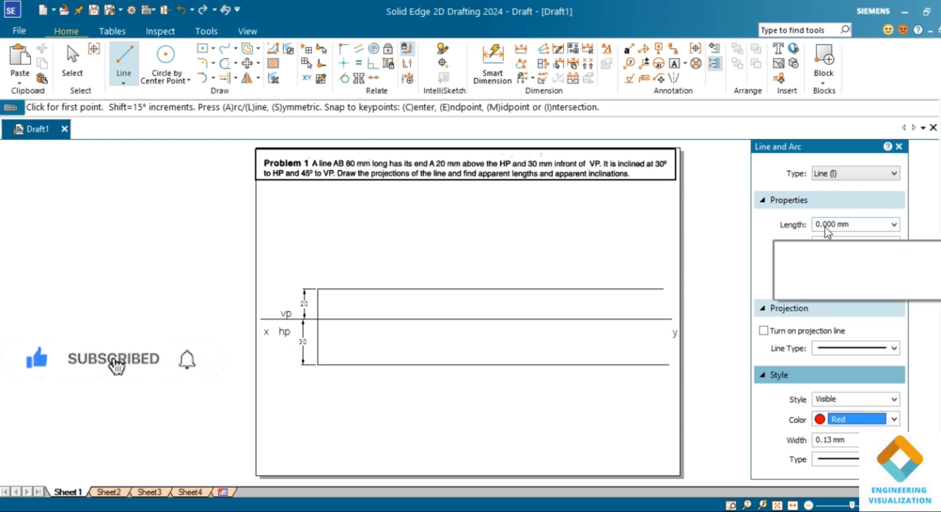
{"action": "left_click", "coordinate": [318, 289]}
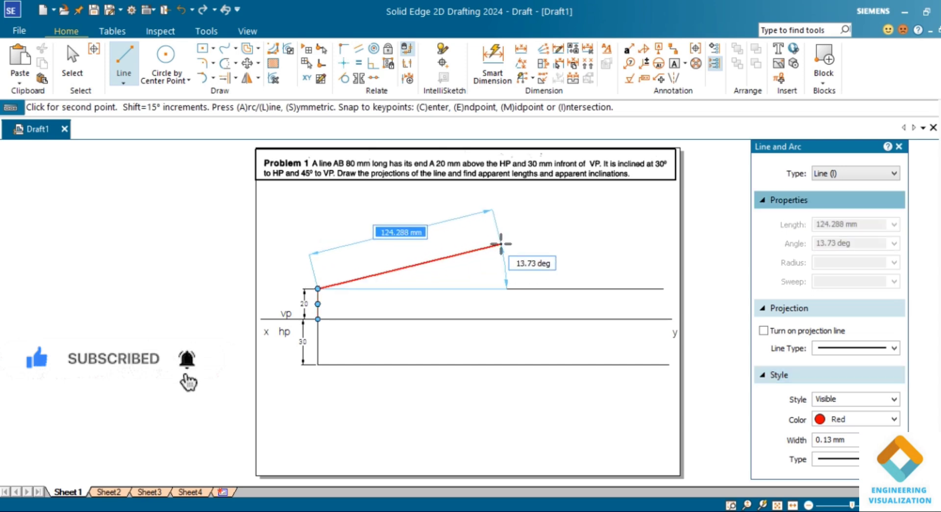
{"action": "type", "text": "8"}
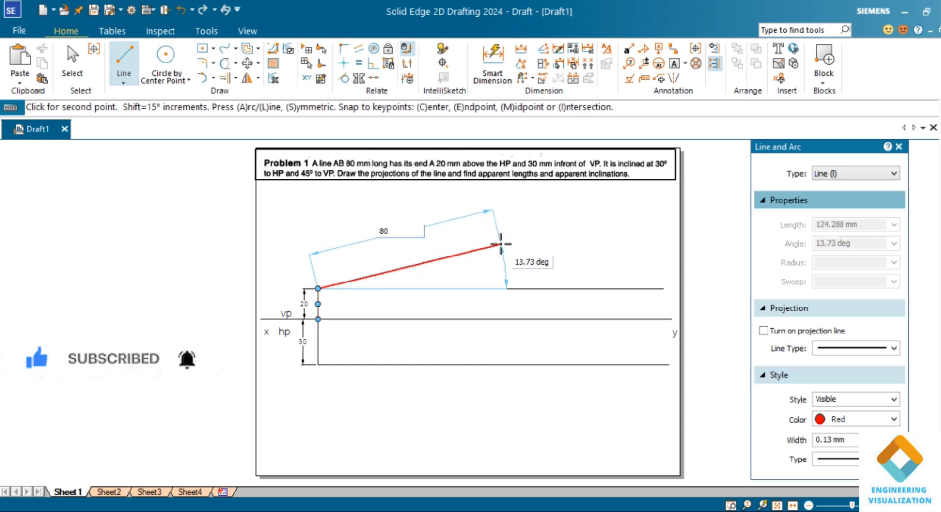
{"action": "type", "text": "0"}
{"action": "key", "text": "Tab"}
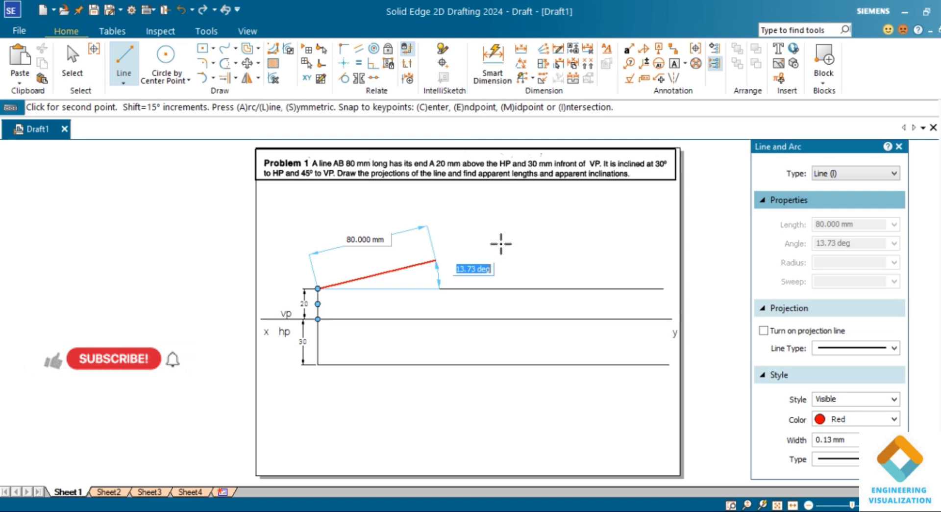
{"action": "type", "text": "3"}
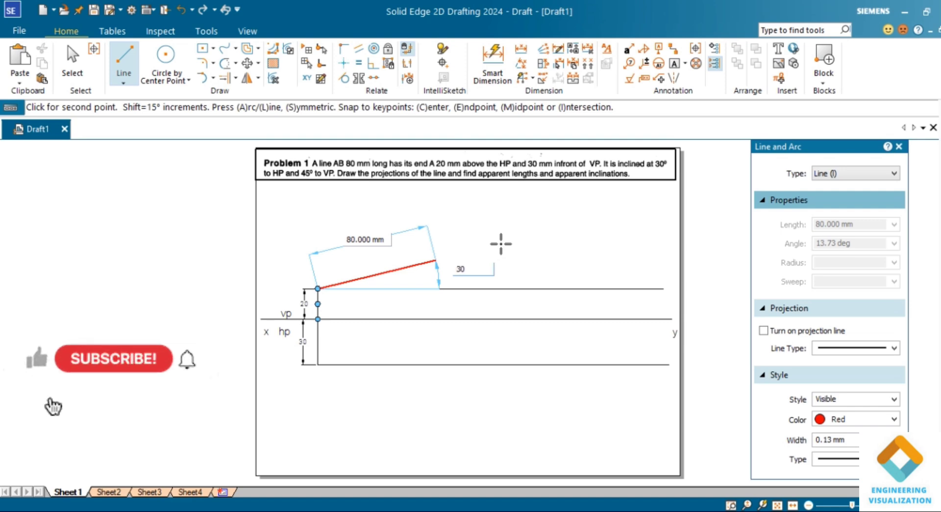
{"action": "type", "text": "0"}
{"action": "key", "text": "Return"}
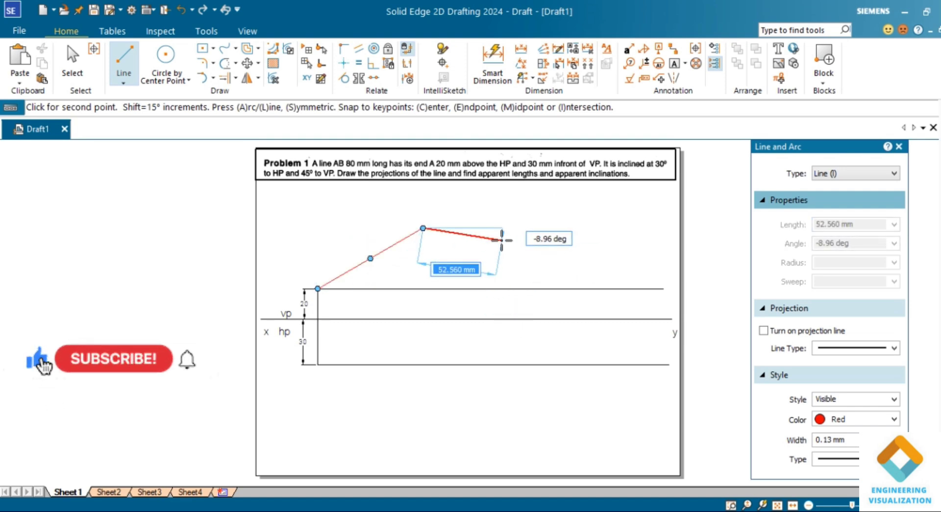
{"action": "right_click", "coordinate": [510, 260]}
Step: Dimension the red line's 80 mm length and its 30° angle to the horizontal
{"action": "left_click", "coordinate": [493, 62]}
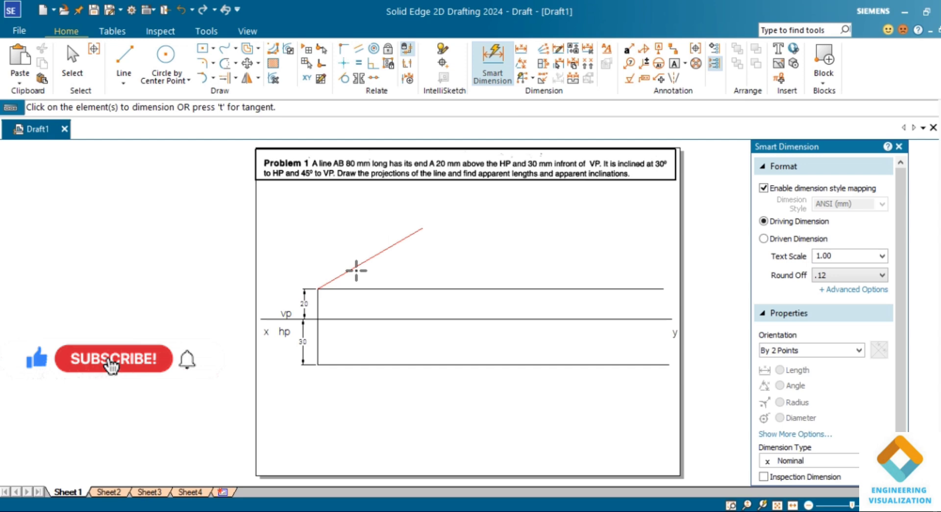
{"action": "left_click", "coordinate": [357, 270]}
{"action": "left_click", "coordinate": [338, 236]}
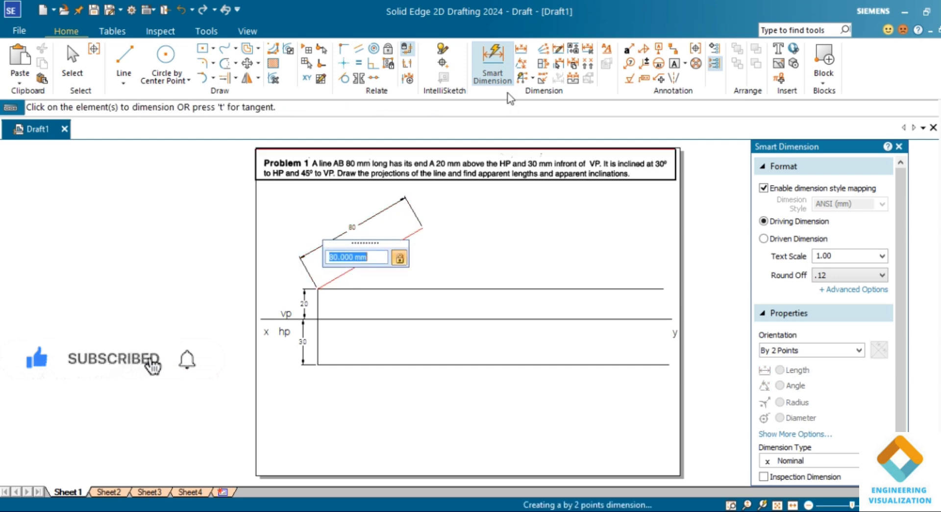
{"action": "left_click", "coordinate": [522, 63]}
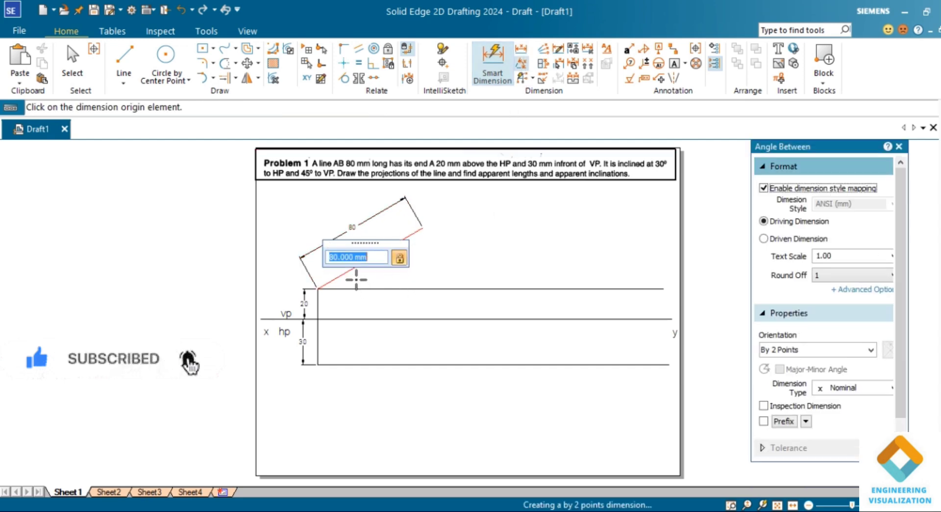
{"action": "left_click", "coordinate": [360, 267]}
{"action": "left_click", "coordinate": [365, 287]}
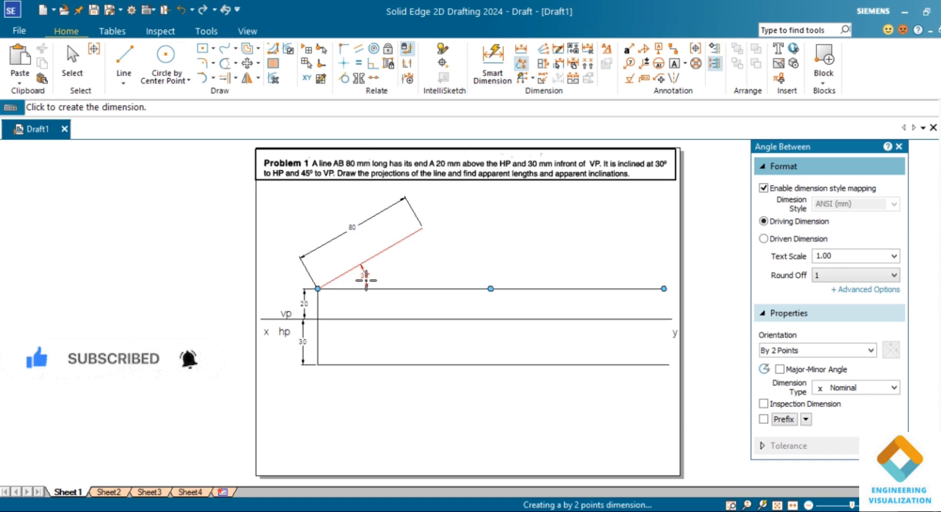
{"action": "left_click", "coordinate": [366, 277]}
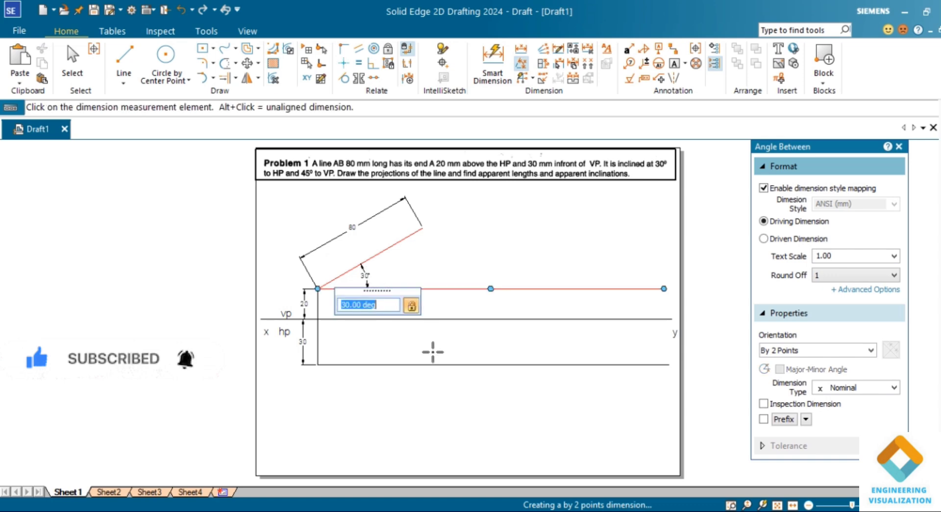
{"action": "left_click", "coordinate": [123, 63]}
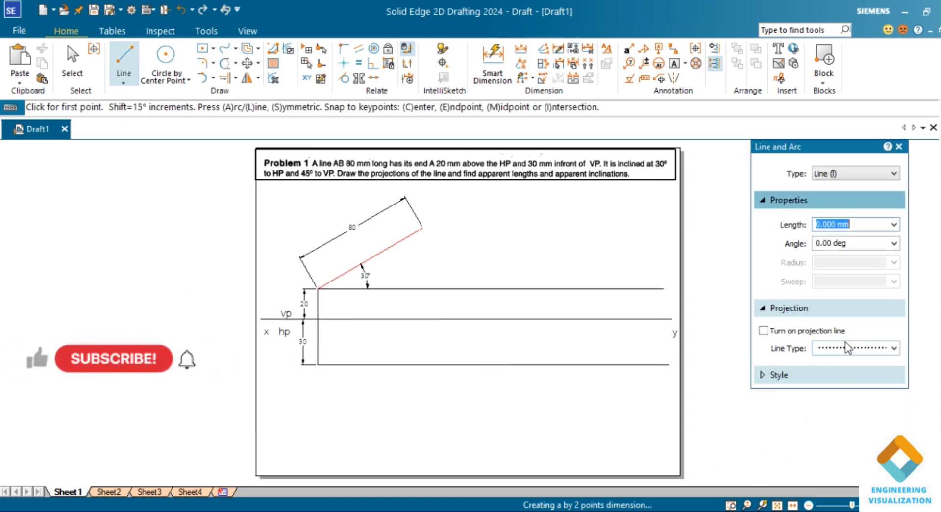
Step: Try a solid line from the projector's bottom end, then undo the misplaced line
{"action": "left_click", "coordinate": [847, 348]}
{"action": "left_click", "coordinate": [847, 362]}
{"action": "left_click", "coordinate": [814, 376]}
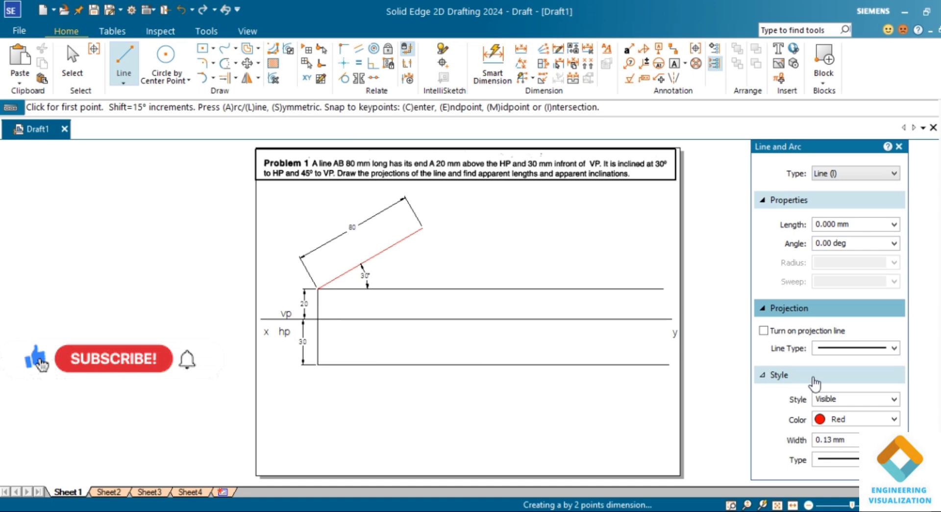
{"action": "left_click", "coordinate": [318, 364]}
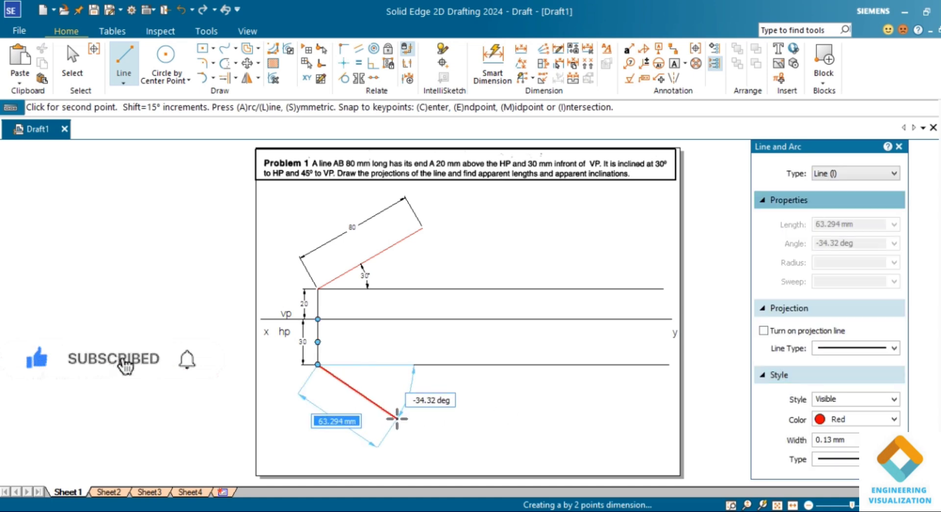
{"action": "type", "text": "80"}
{"action": "key", "text": "Tab"}
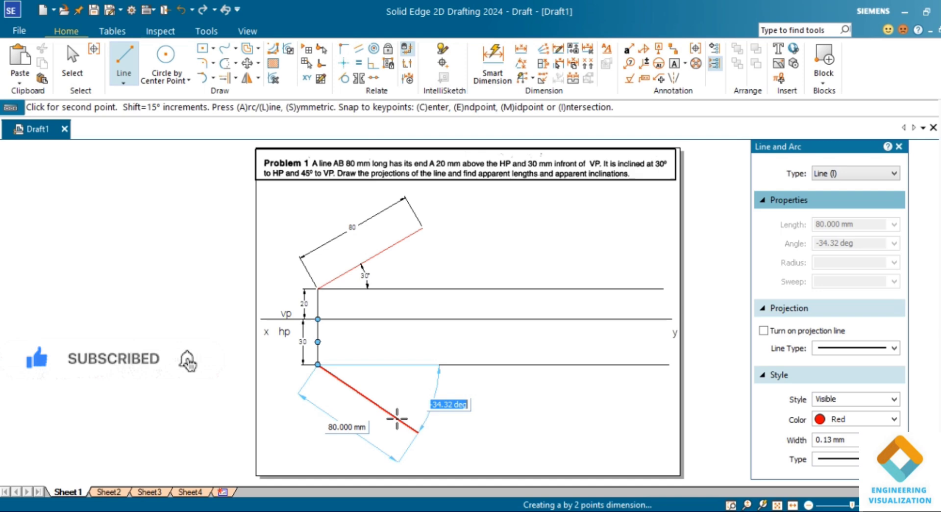
{"action": "type", "text": "45"}
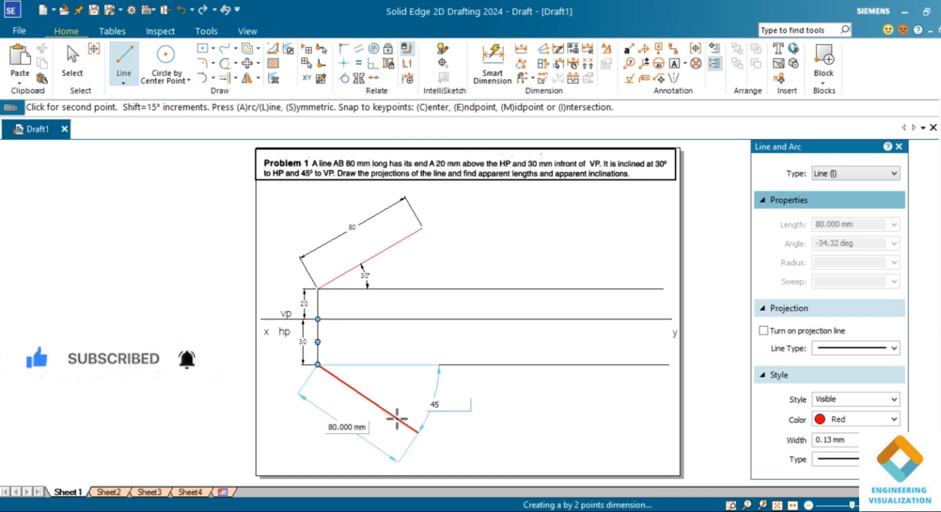
{"action": "key", "text": "Return"}
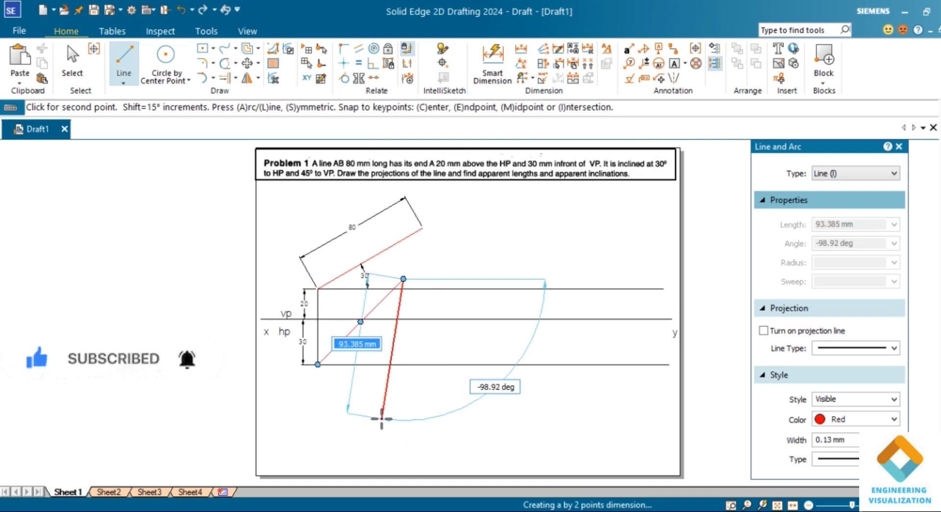
{"action": "key", "text": "ctrl+z"}
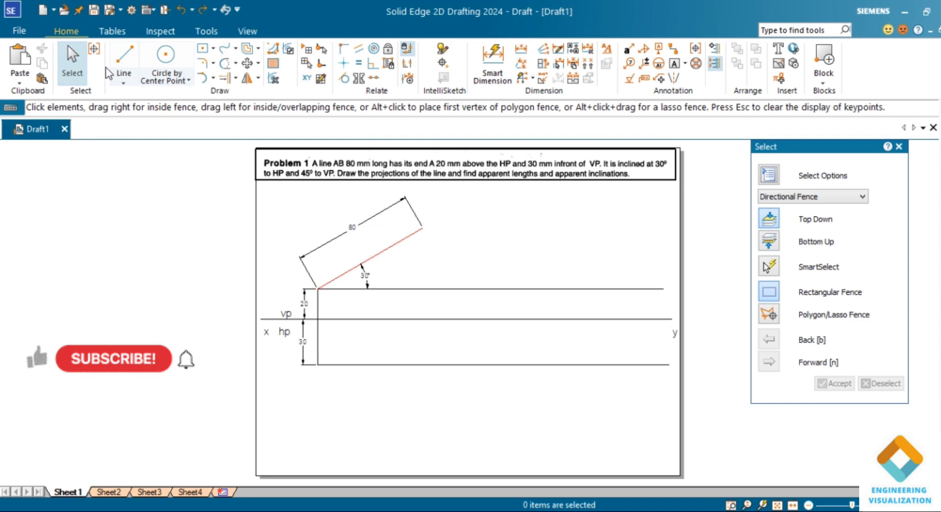
Step: Draw the 80 mm red line from point a at -45°, sloping down
{"action": "left_click", "coordinate": [124, 64]}
{"action": "left_click", "coordinate": [894, 348]}
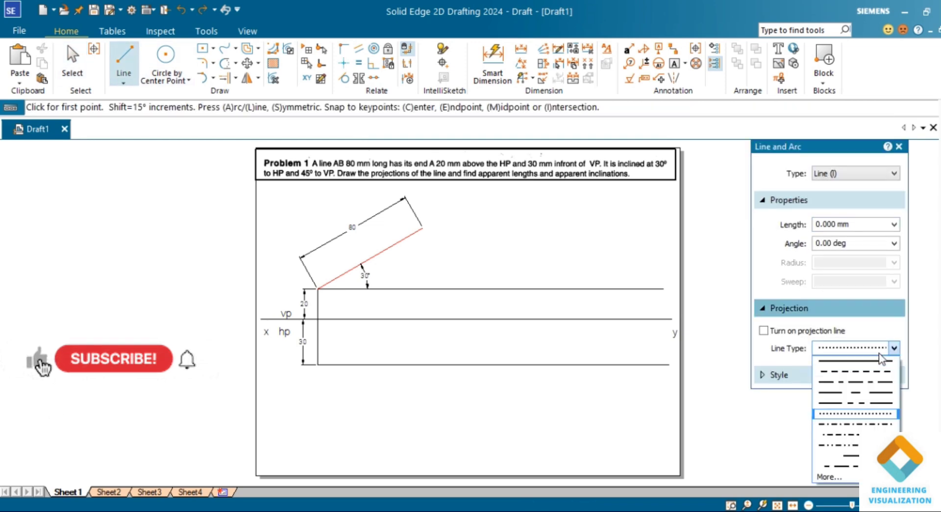
{"action": "left_click", "coordinate": [876, 363]}
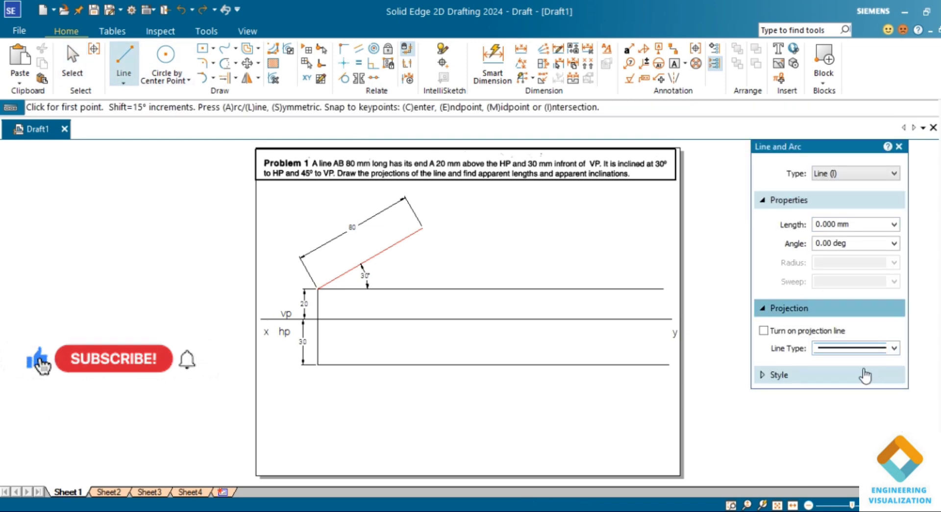
{"action": "left_click", "coordinate": [317, 365]}
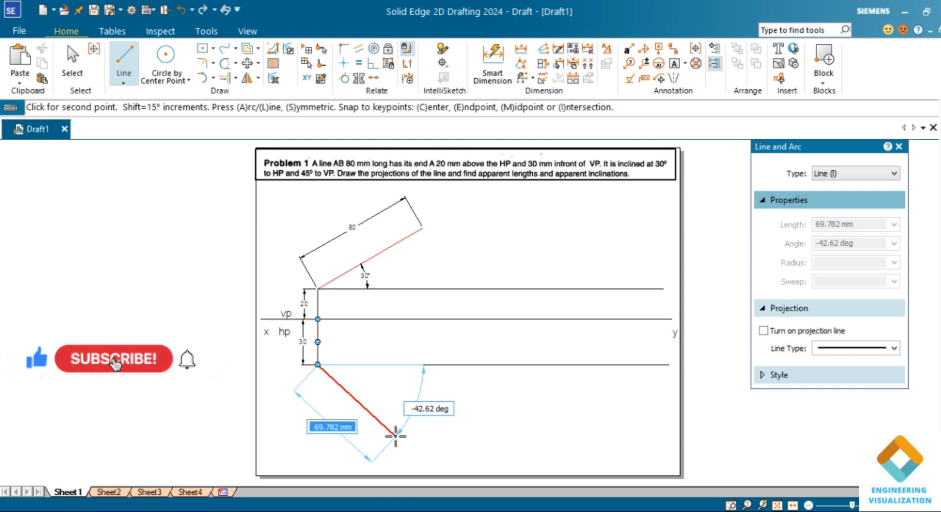
{"action": "type", "text": "80"}
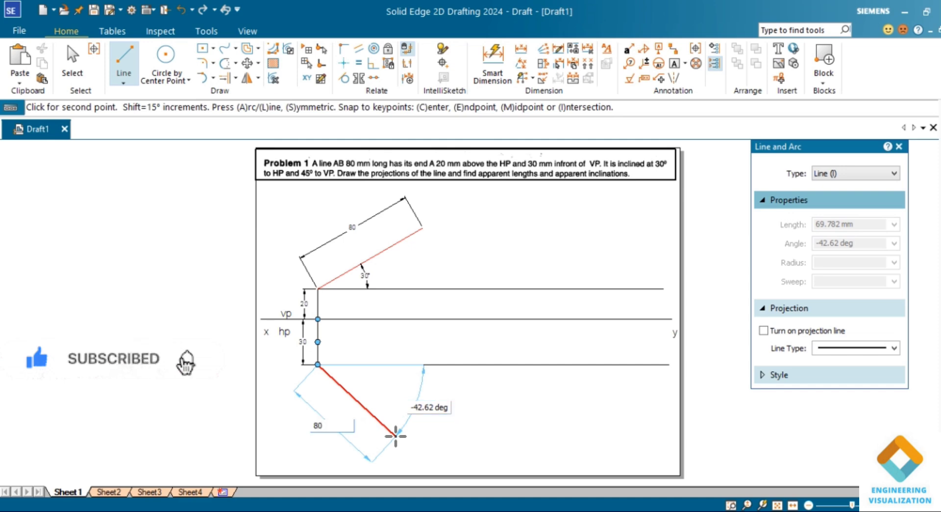
{"action": "key", "text": "Tab"}
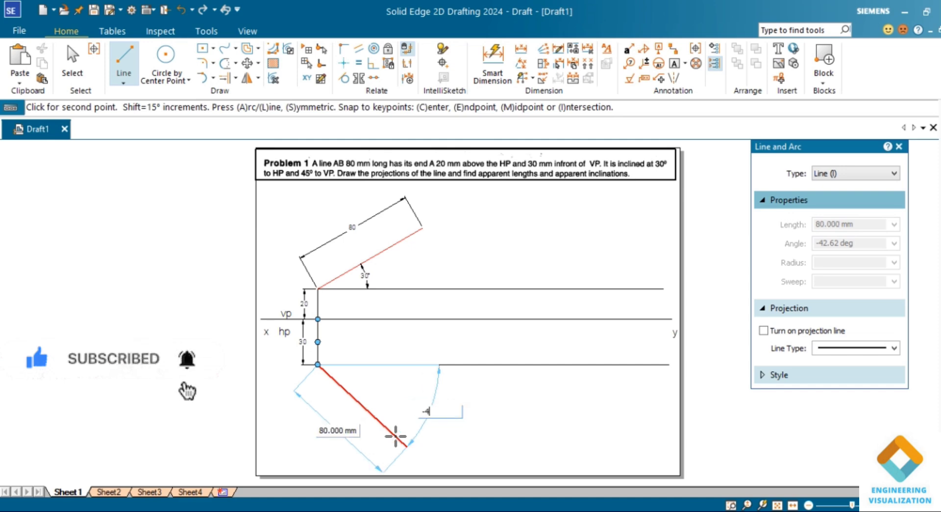
{"action": "type", "text": "-45"}
{"action": "key", "text": "Return"}
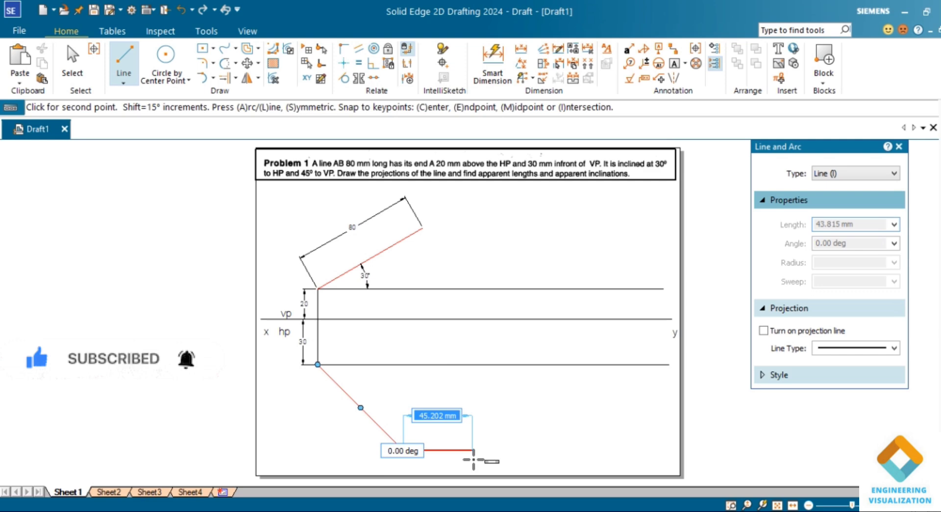
{"action": "right_click", "coordinate": [512, 403]}
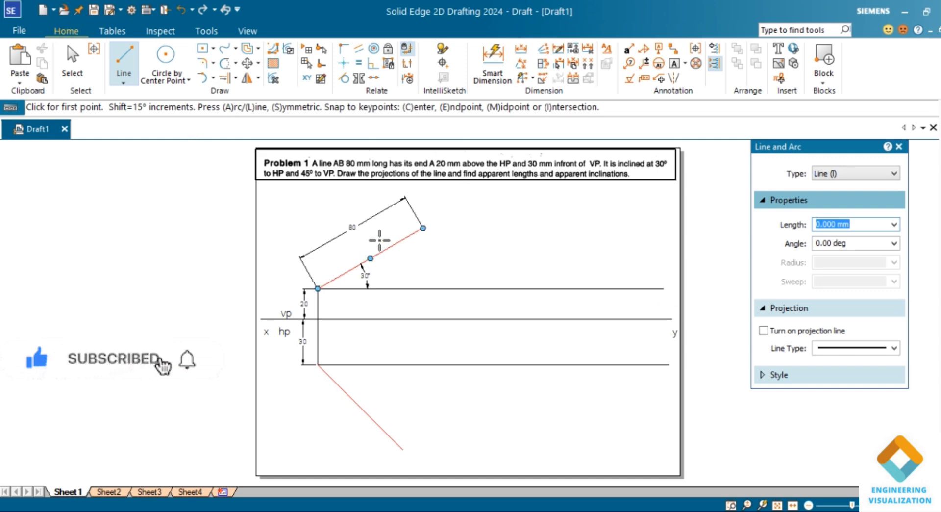
Step: Set line colour to black and draw rightward locus lines from both slanted lines' free ends
{"action": "left_click", "coordinate": [840, 377]}
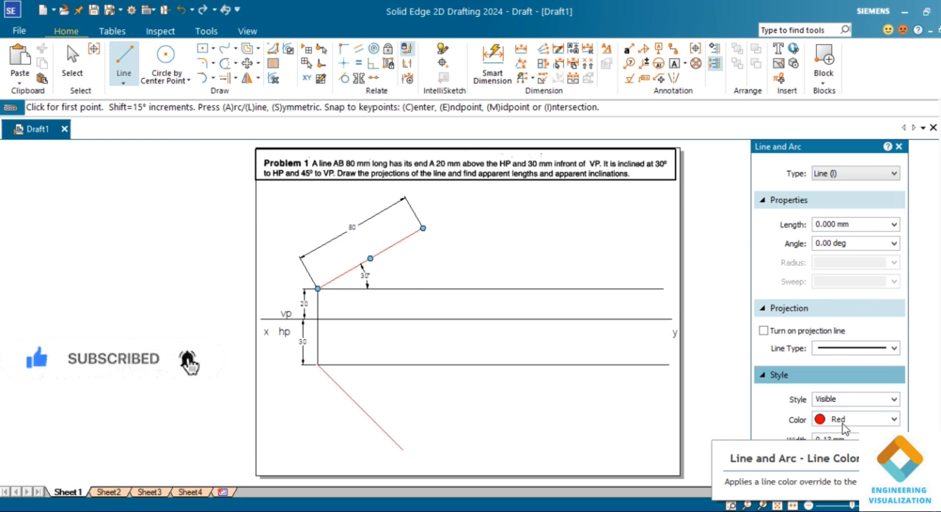
{"action": "left_click", "coordinate": [840, 419]}
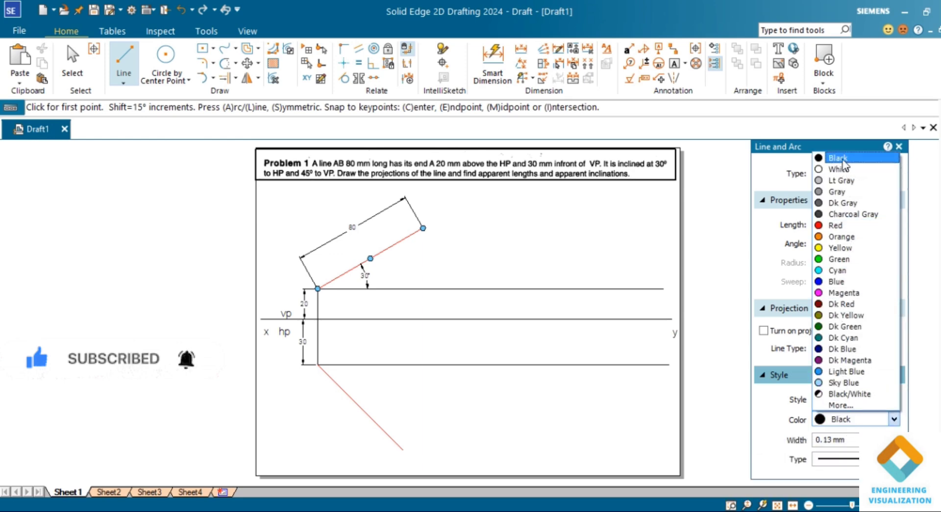
{"action": "left_click", "coordinate": [841, 157]}
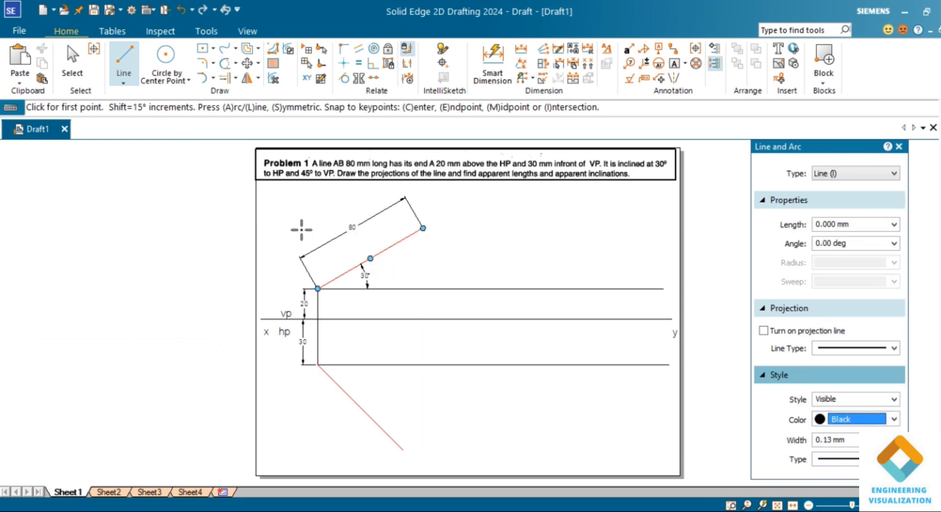
{"action": "left_click", "coordinate": [423, 228]}
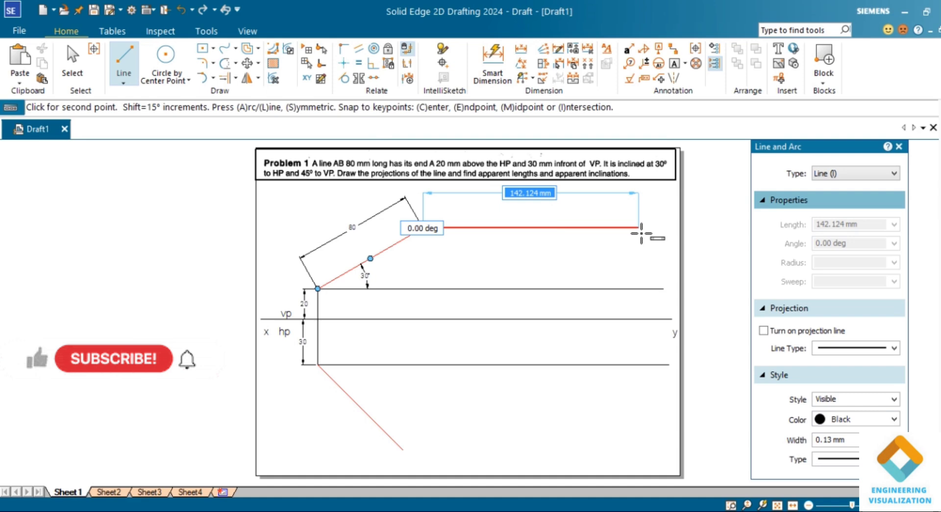
{"action": "left_click", "coordinate": [645, 228]}
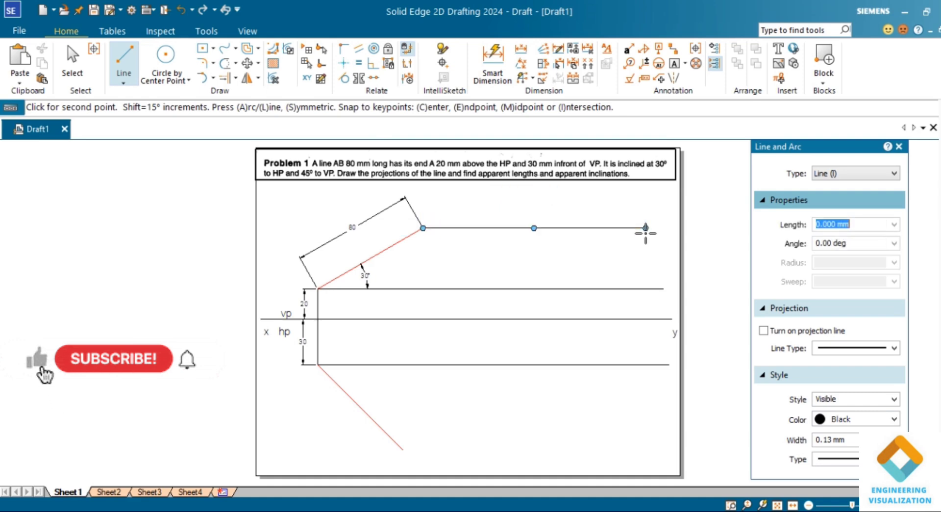
{"action": "left_click", "coordinate": [403, 450]}
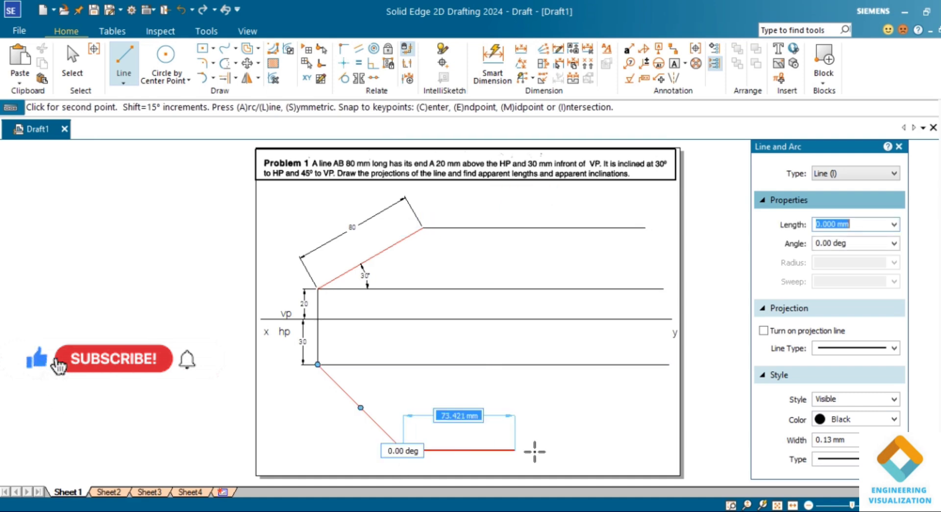
{"action": "left_click", "coordinate": [639, 450]}
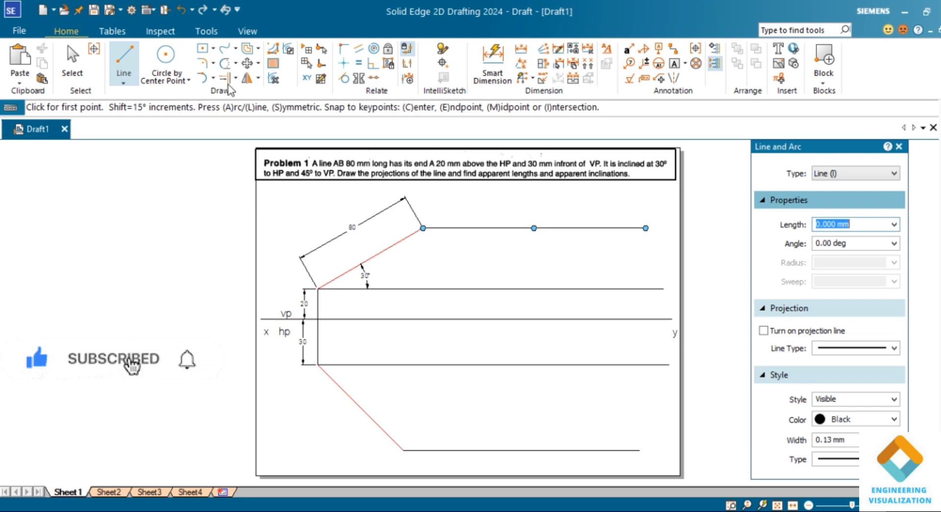
{"action": "key", "text": "e"}
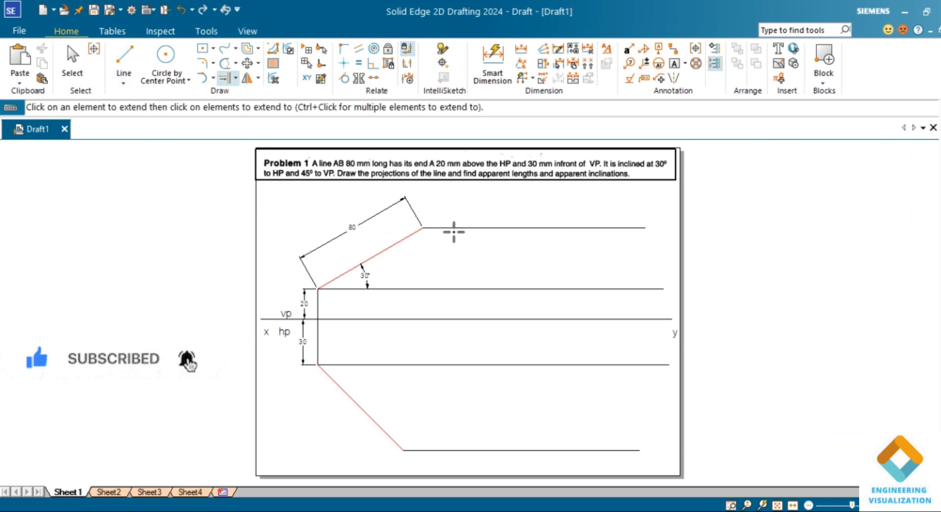
Step: Extend both horizontal locus lines to the left from the slanted lines' free ends
{"action": "left_click", "coordinate": [123, 59]}
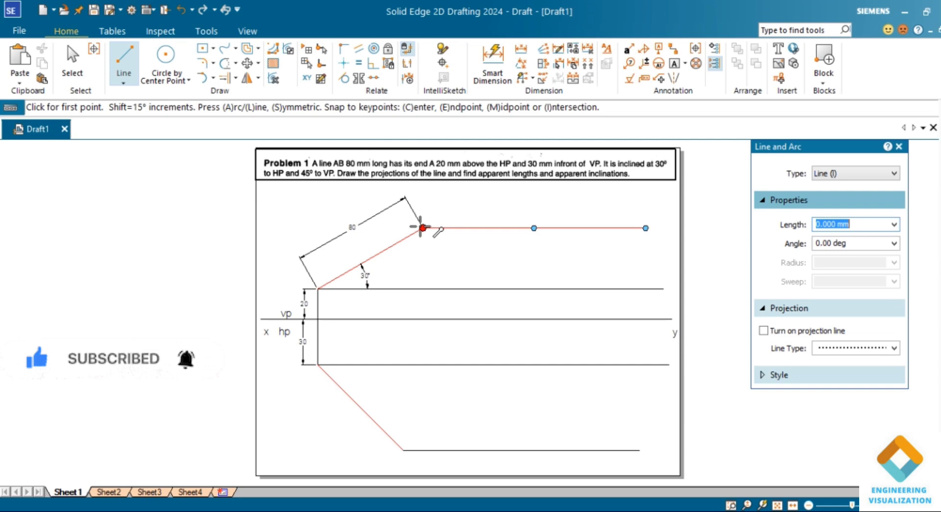
{"action": "left_click", "coordinate": [421, 227]}
{"action": "left_click", "coordinate": [305, 227]}
{"action": "right_click", "coordinate": [406, 386]}
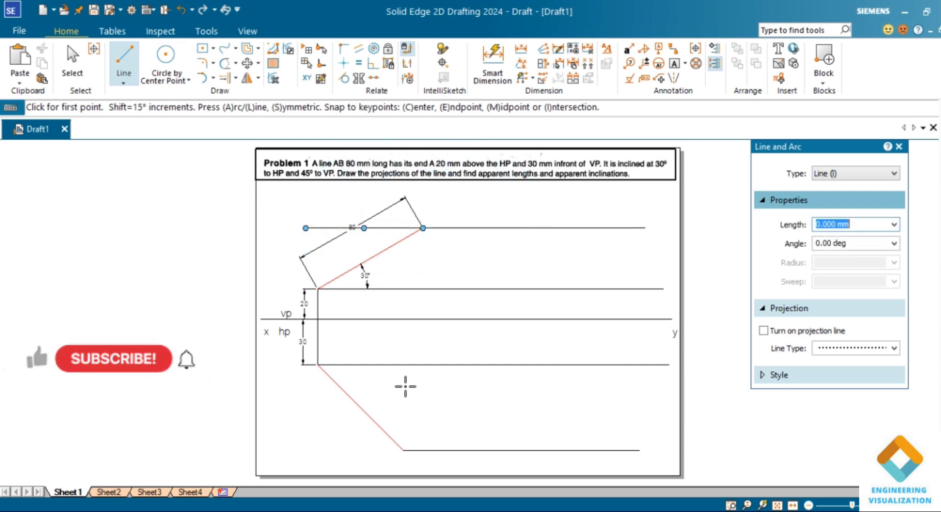
{"action": "left_click", "coordinate": [403, 450]}
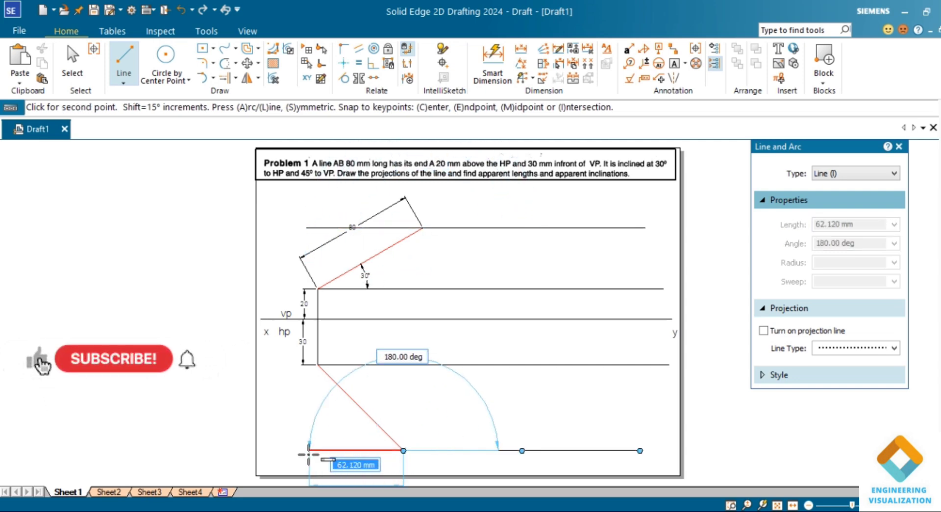
{"action": "left_click", "coordinate": [308, 450]}
{"action": "right_click", "coordinate": [308, 451]}
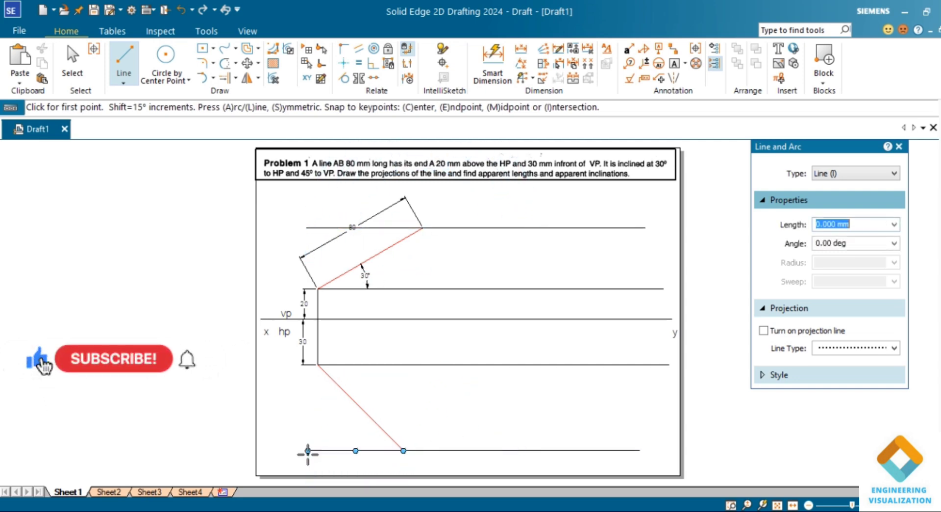
Step: Dimension the lower red line as 80 long and 45° to the horizontal through a
{"action": "left_click", "coordinate": [493, 61]}
{"action": "left_click", "coordinate": [357, 404]}
{"action": "left_click", "coordinate": [311, 422]}
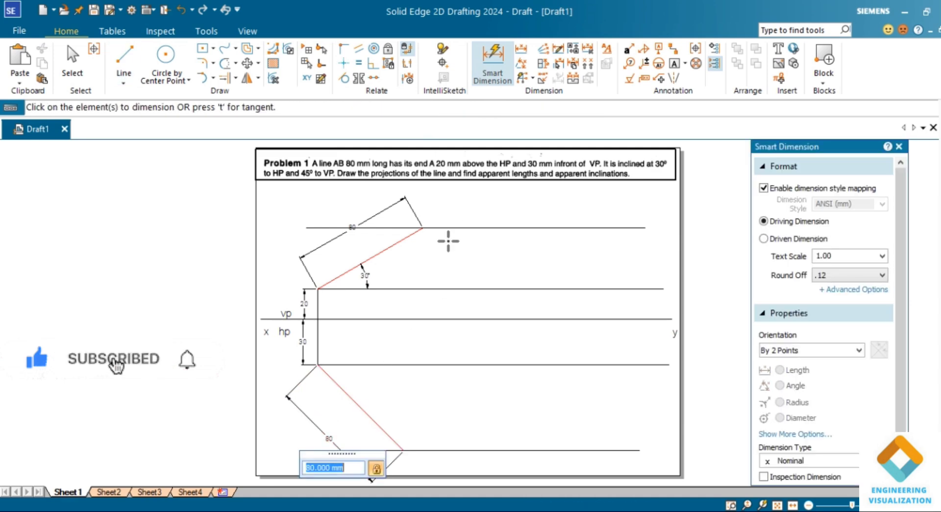
{"action": "left_click", "coordinate": [521, 63]}
{"action": "left_click", "coordinate": [337, 383]}
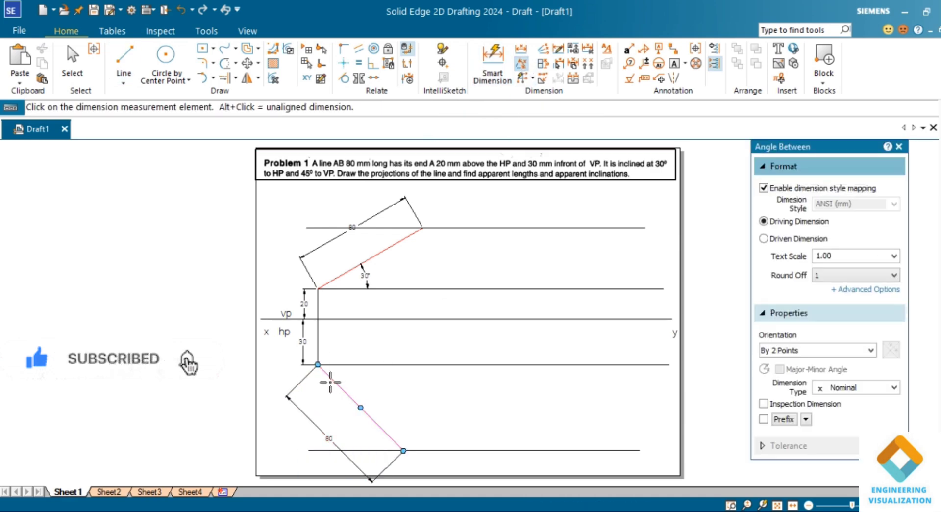
{"action": "left_click", "coordinate": [346, 365]}
{"action": "left_click", "coordinate": [352, 377]}
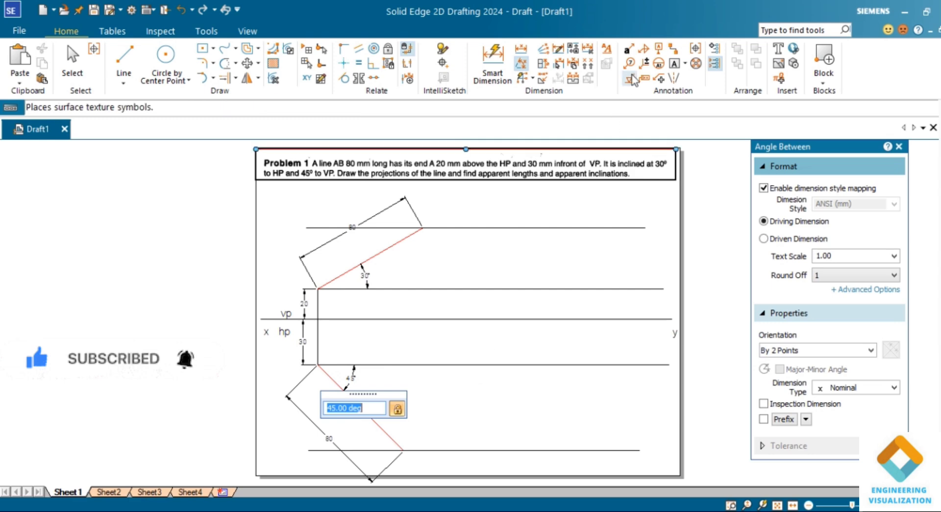
{"action": "left_click", "coordinate": [675, 63]}
{"action": "left_click", "coordinate": [317, 279]}
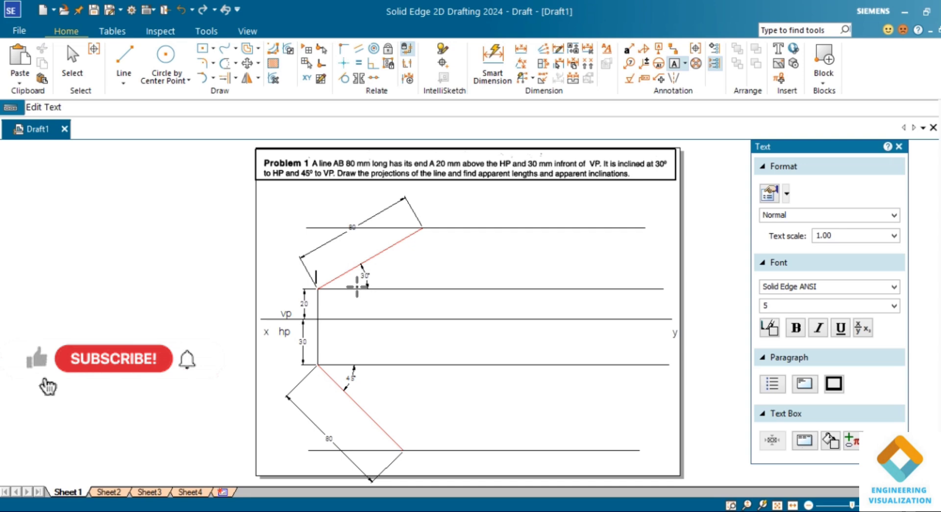
Step: Label the upper line's ends a' and b1', then position the next label near b2
{"action": "type", "text": "a"}
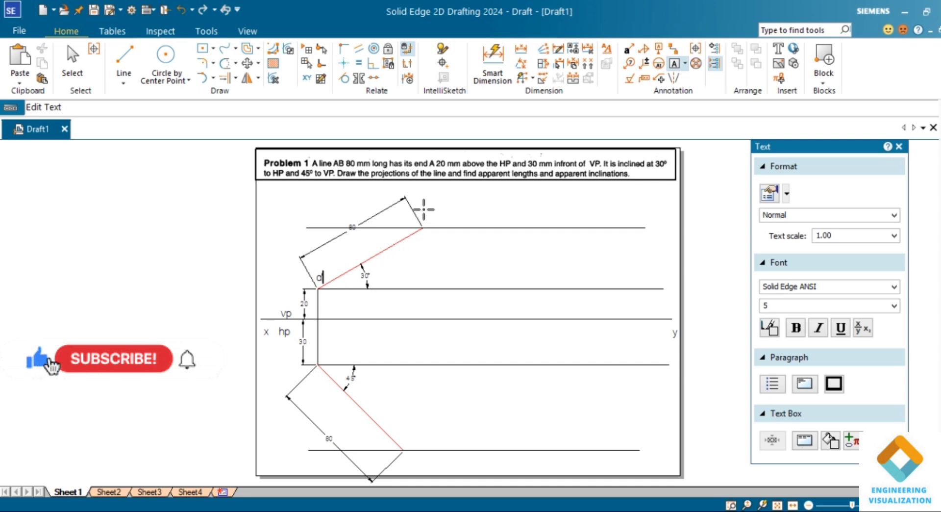
{"action": "type", "text": "'"}
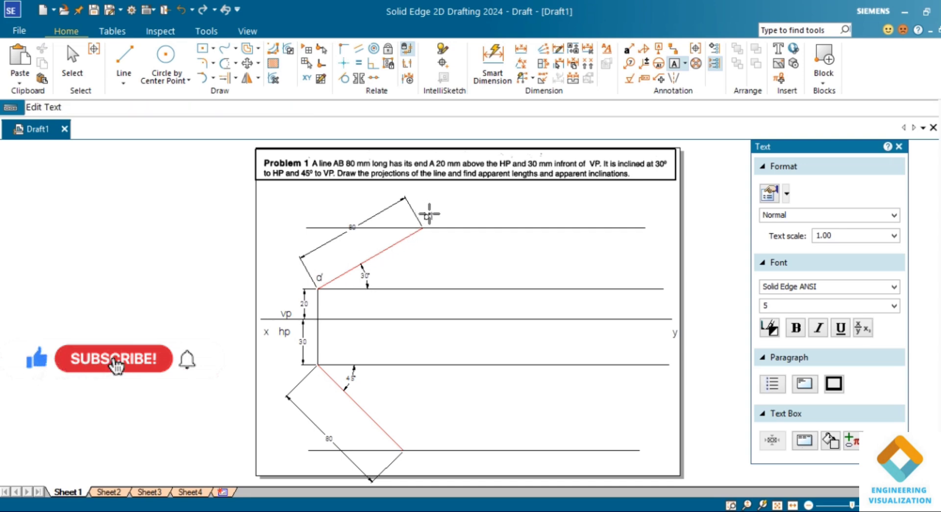
{"action": "type", "text": "b1'"}
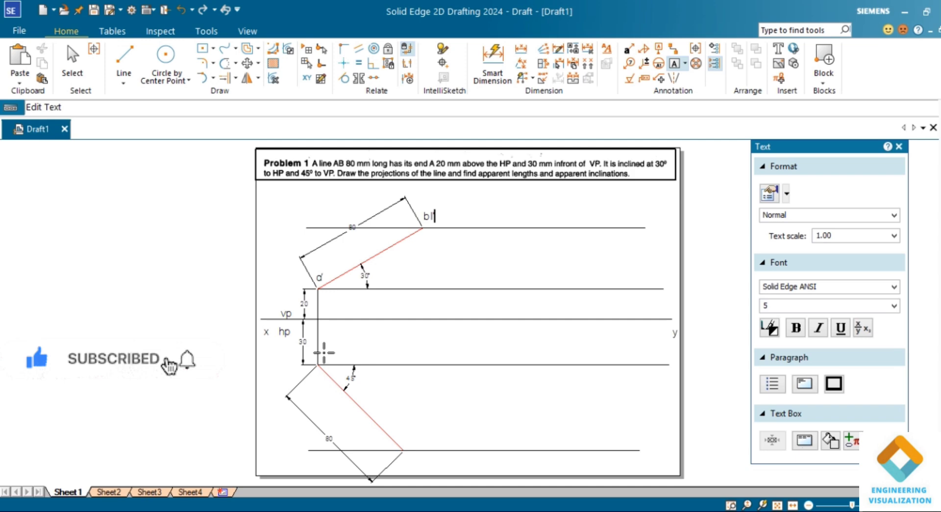
{"action": "left_click", "coordinate": [408, 437]}
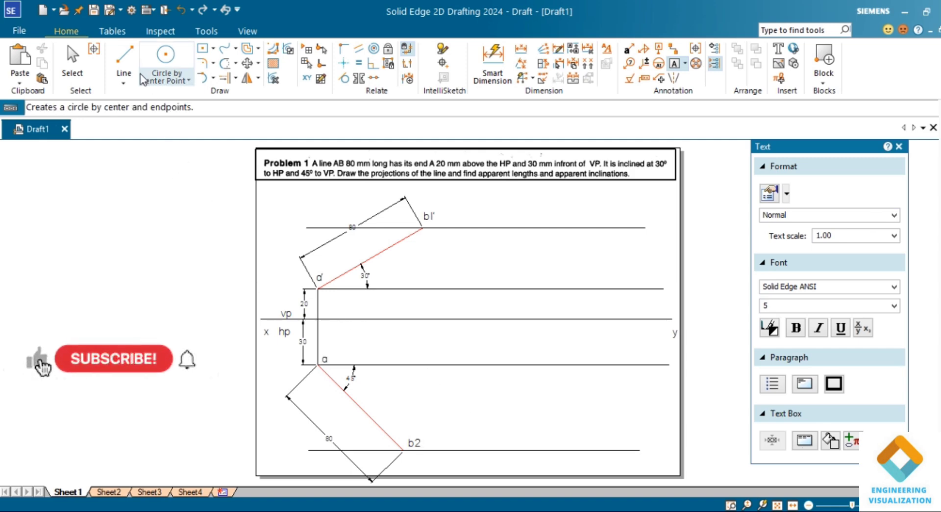
Step: Drop a solid cyan projector from b1' to the horizontal line through a, placing its b1 label
{"action": "left_click", "coordinate": [123, 55]}
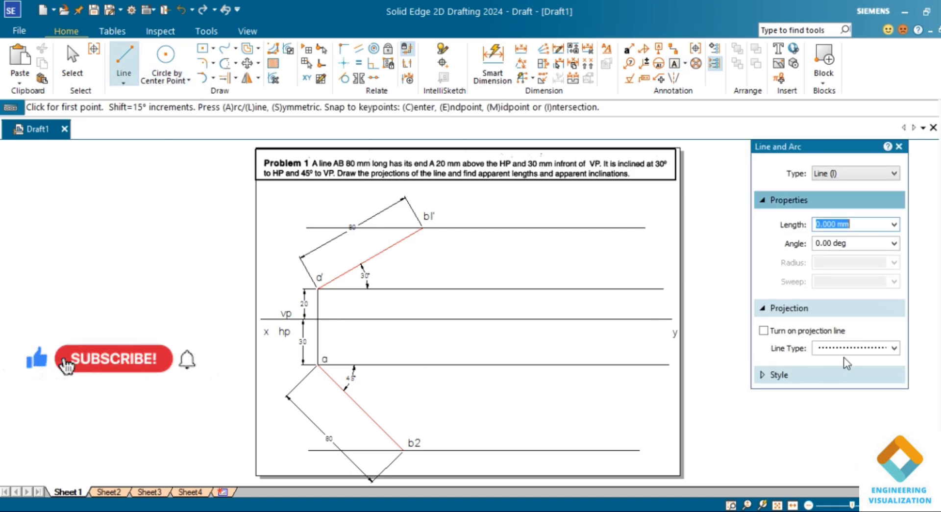
{"action": "left_click", "coordinate": [849, 348]}
{"action": "left_click", "coordinate": [828, 361]}
{"action": "left_click", "coordinate": [780, 374]}
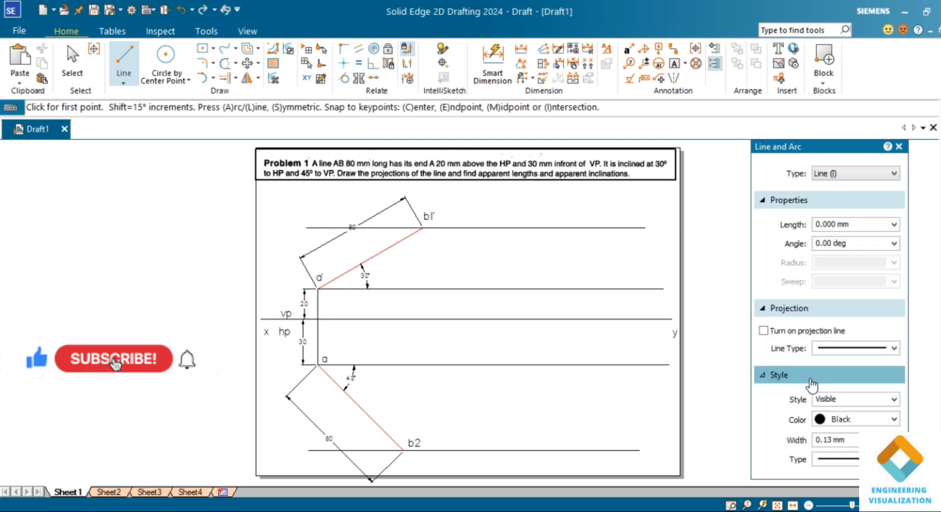
{"action": "left_click", "coordinate": [854, 421]}
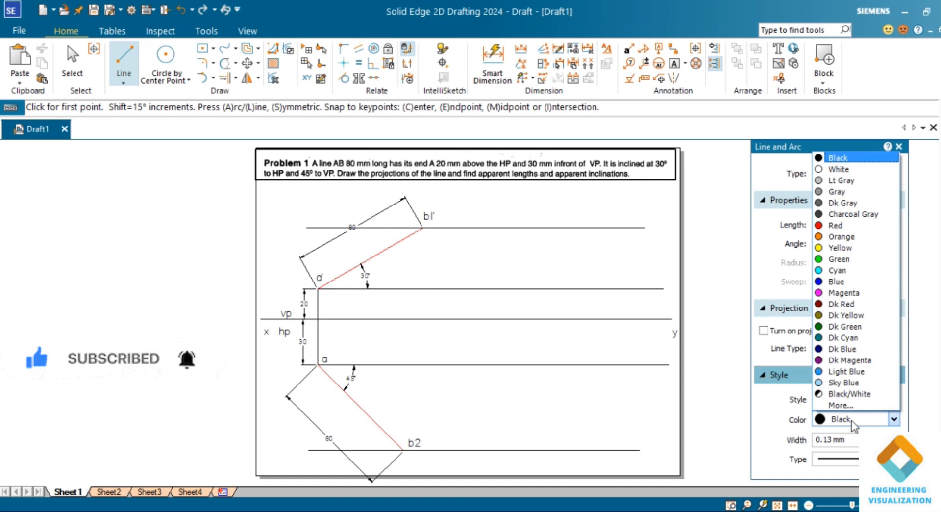
{"action": "left_click", "coordinate": [838, 270]}
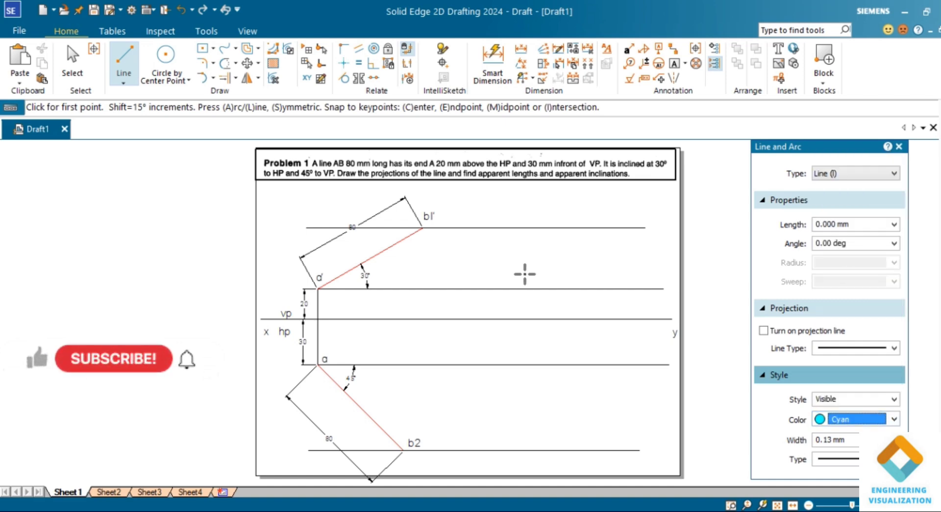
{"action": "left_click", "coordinate": [422, 227]}
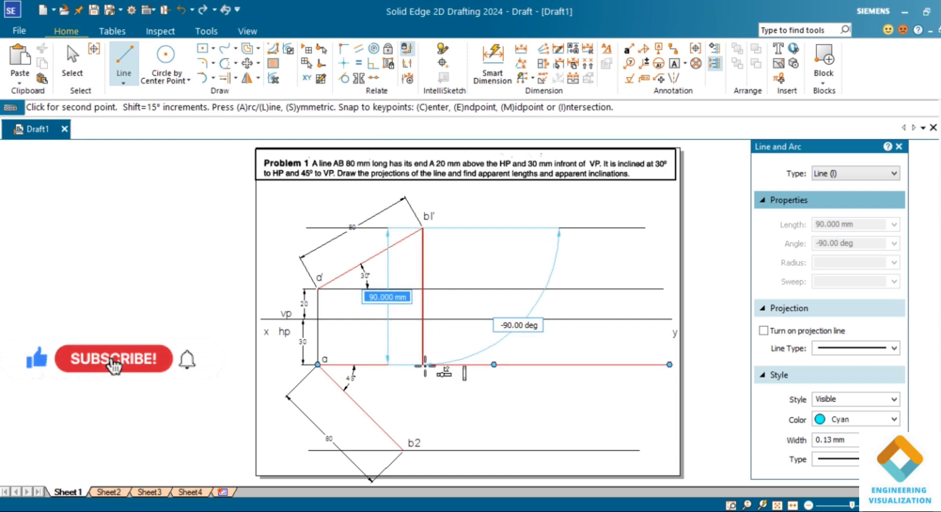
{"action": "left_click", "coordinate": [424, 365]}
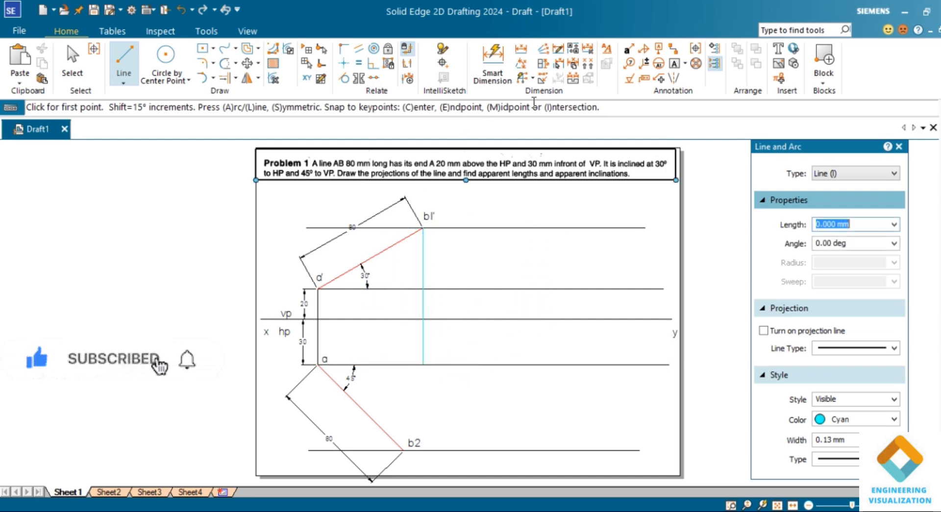
{"action": "key", "text": "Escape"}
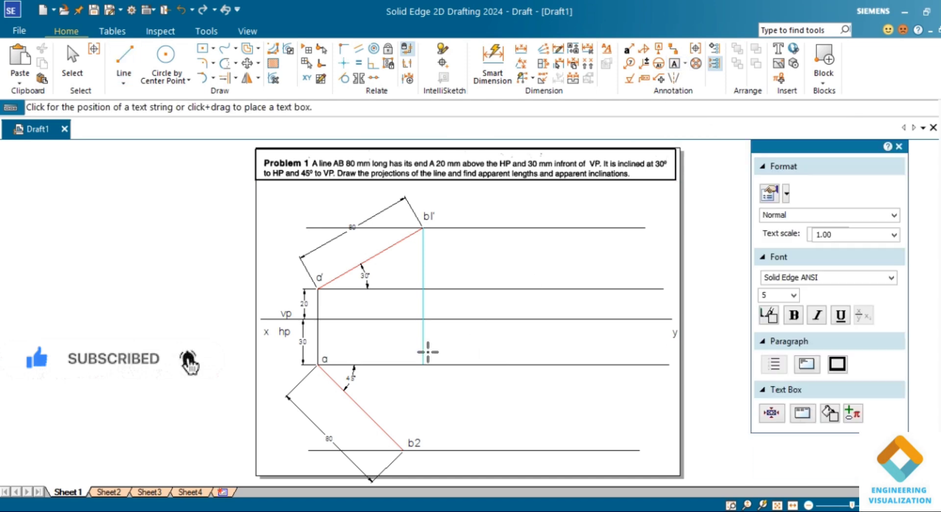
{"action": "left_click", "coordinate": [427, 362]}
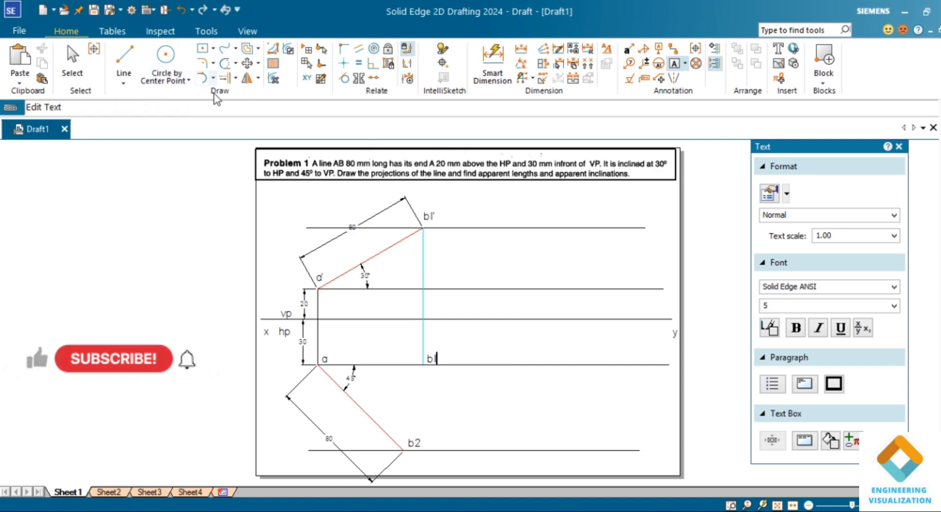
{"action": "left_click", "coordinate": [214, 78]}
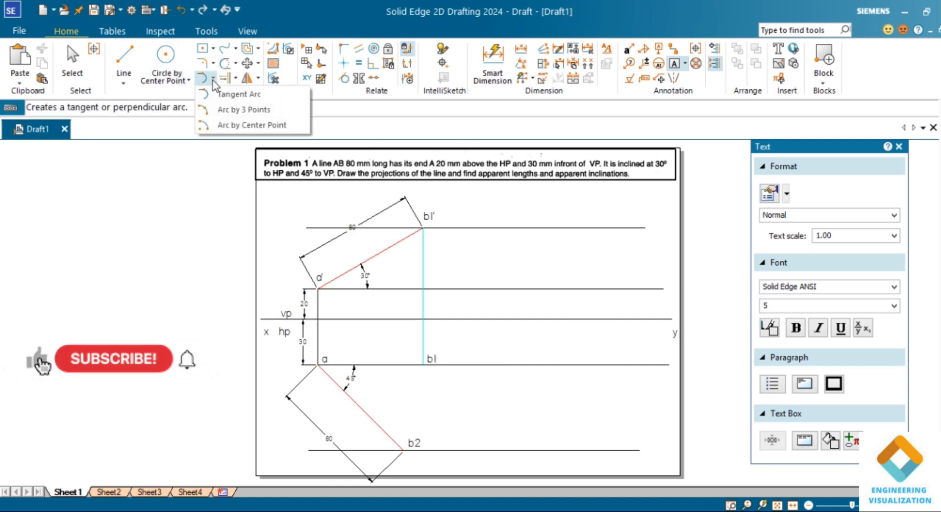
{"action": "left_click", "coordinate": [225, 126]}
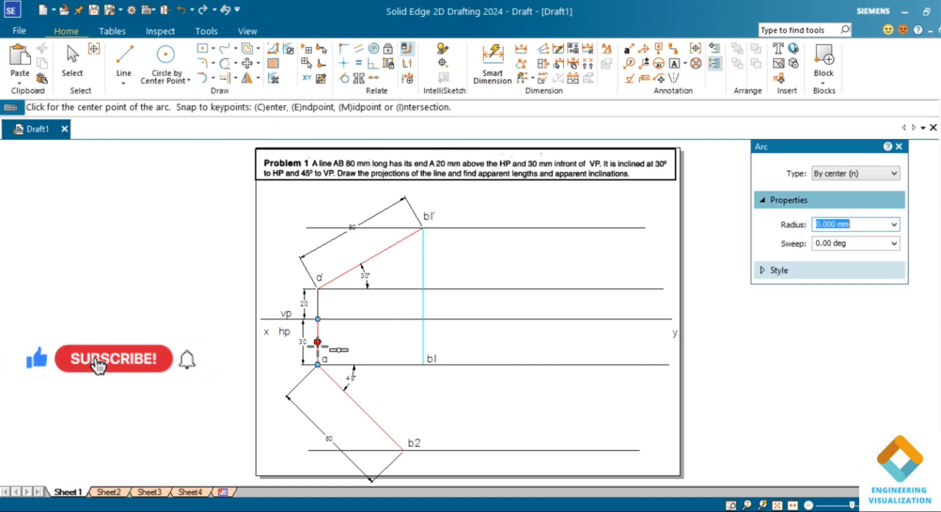
{"action": "left_click", "coordinate": [318, 365]}
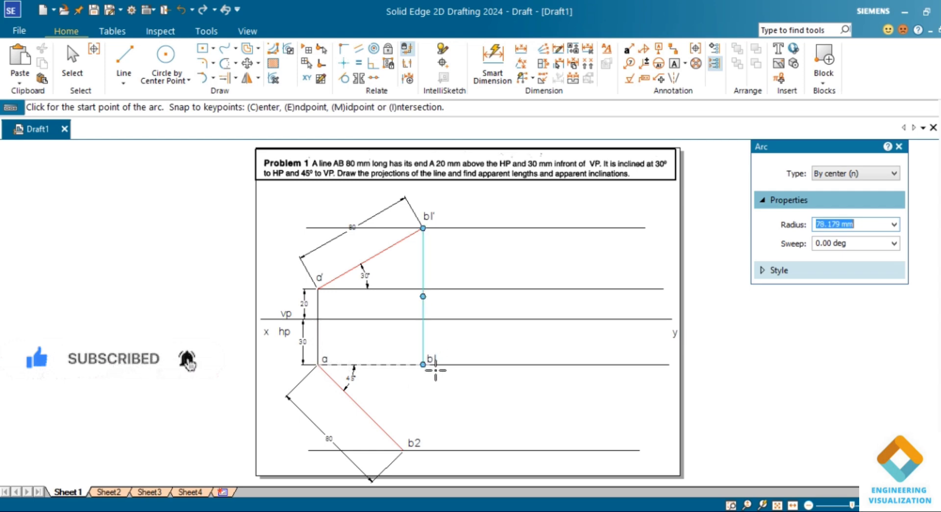
{"action": "left_click", "coordinate": [422, 365]}
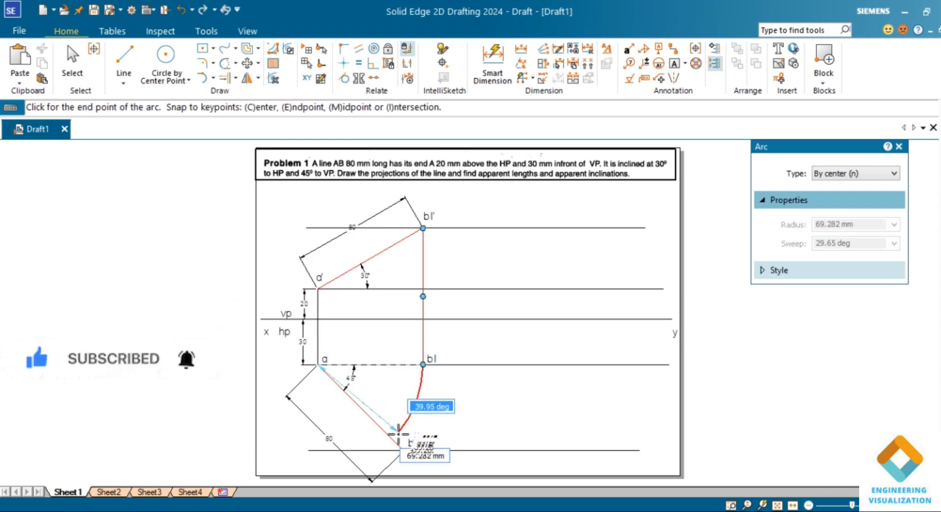
{"action": "left_click", "coordinate": [384, 450]}
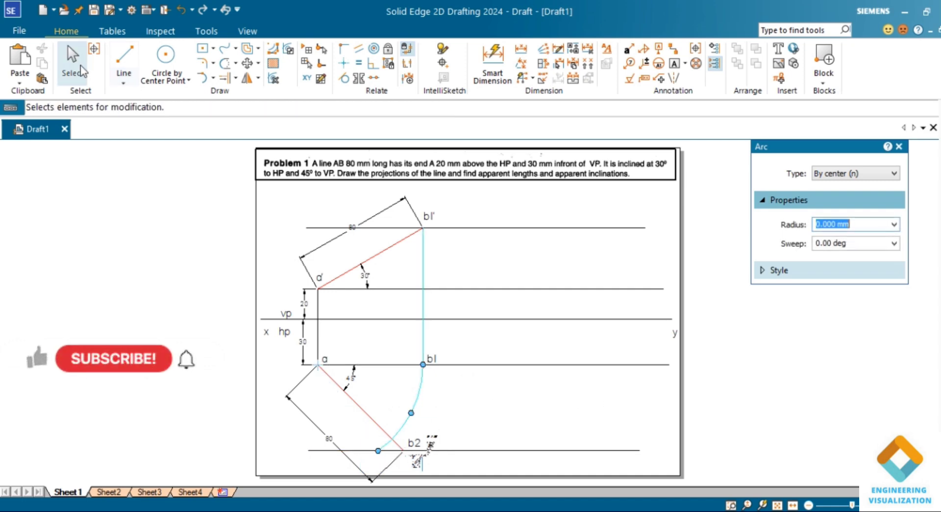
{"action": "left_click", "coordinate": [74, 68]}
{"action": "left_click", "coordinate": [419, 392]}
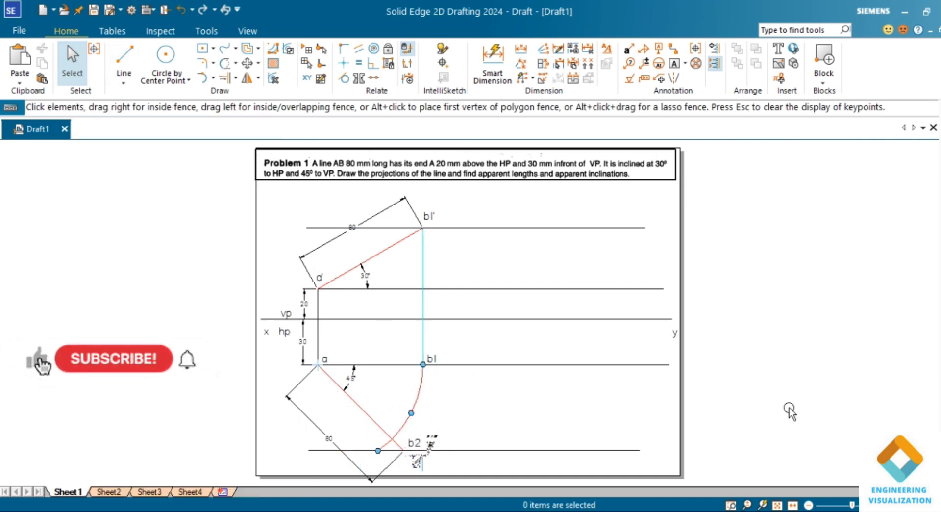
{"action": "left_click", "coordinate": [829, 240]}
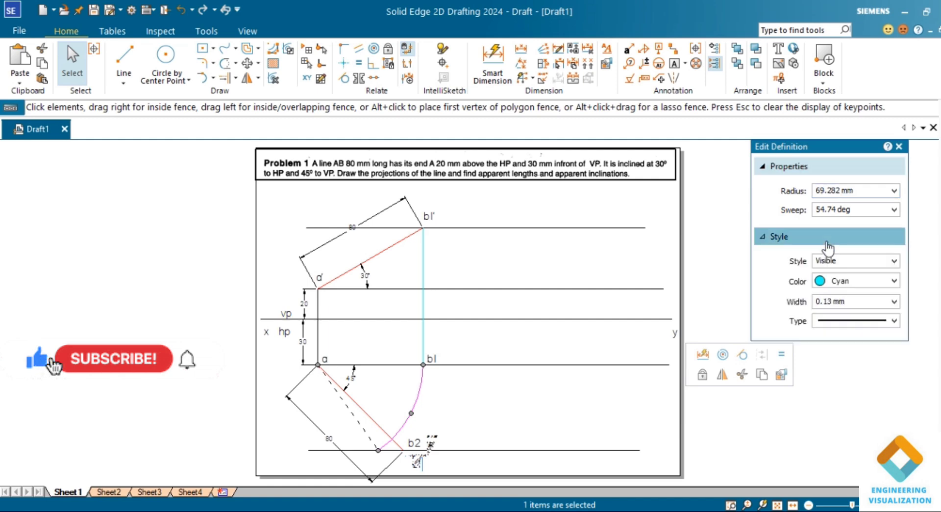
{"action": "left_click", "coordinate": [849, 285]}
{"action": "scroll", "coordinate": [851, 284], "scroll_direction": "down", "scroll_amount": 3}
{"action": "left_click", "coordinate": [857, 282]}
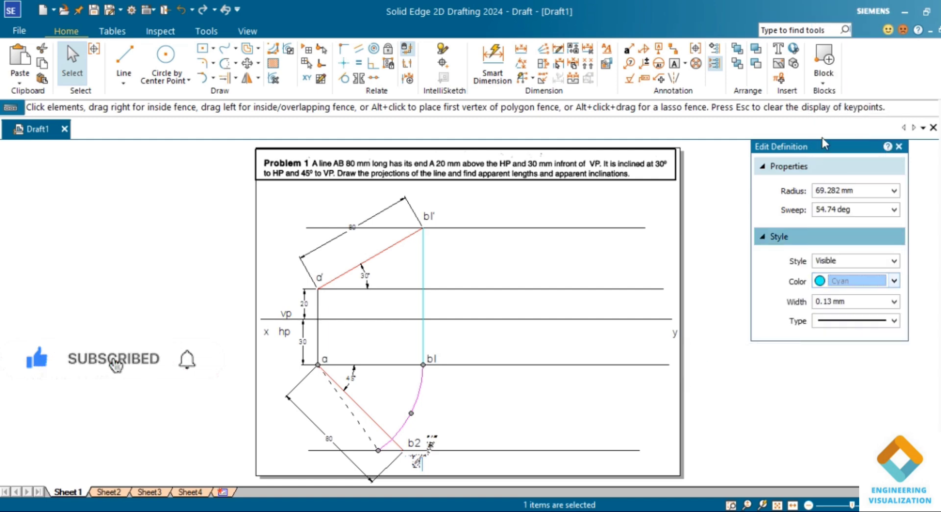
{"action": "left_click", "coordinate": [859, 284]}
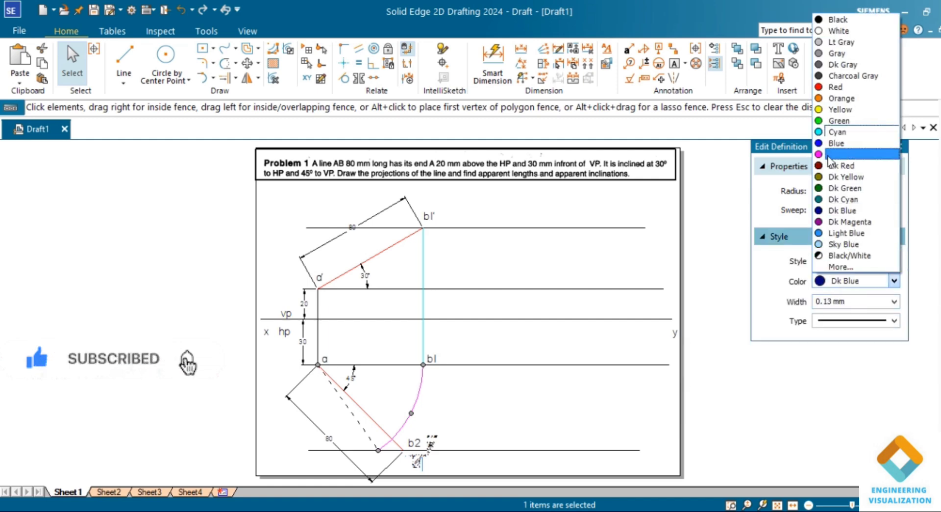
{"action": "left_click", "coordinate": [844, 107]}
{"action": "left_click", "coordinate": [501, 398]}
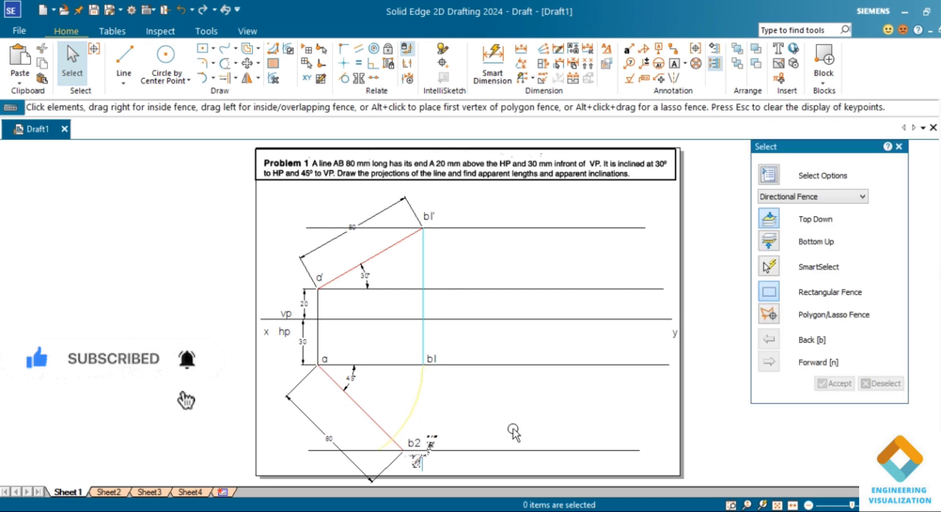
{"action": "left_click", "coordinate": [412, 429]}
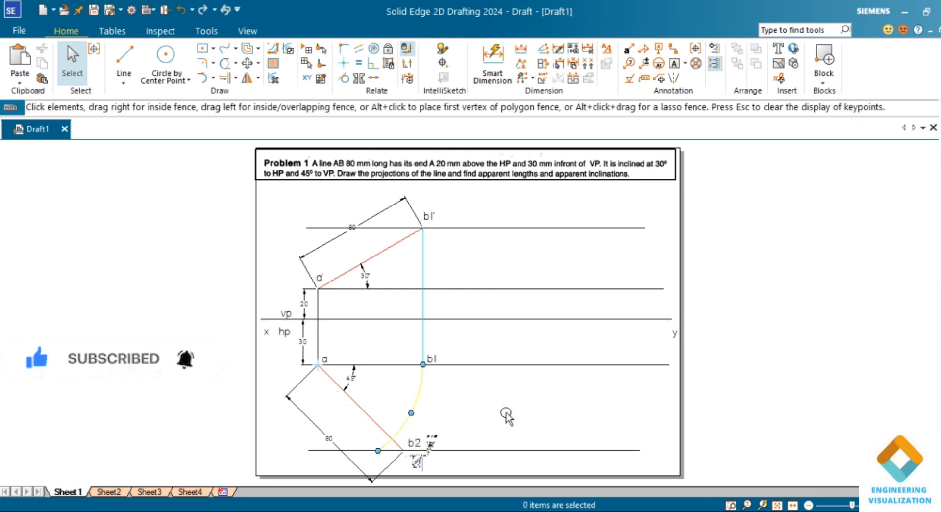
{"action": "left_click", "coordinate": [844, 241]}
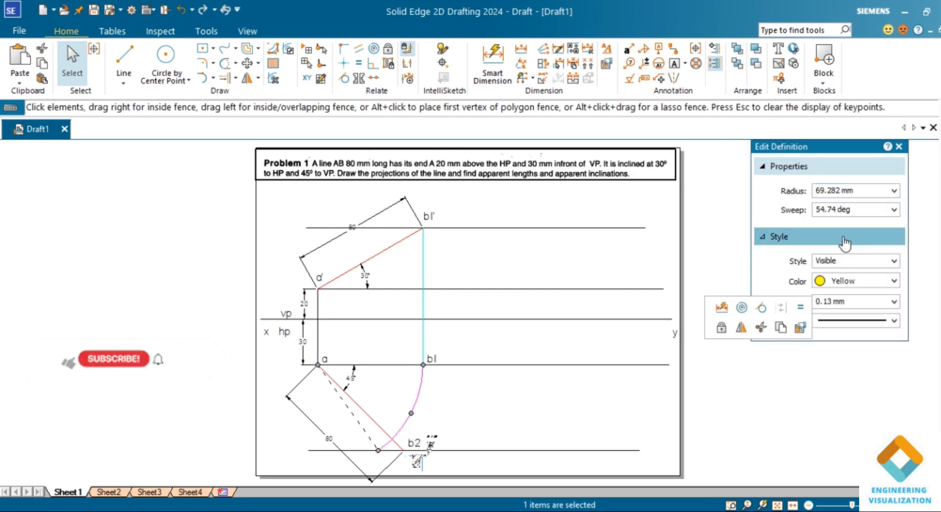
{"action": "left_click", "coordinate": [854, 284]}
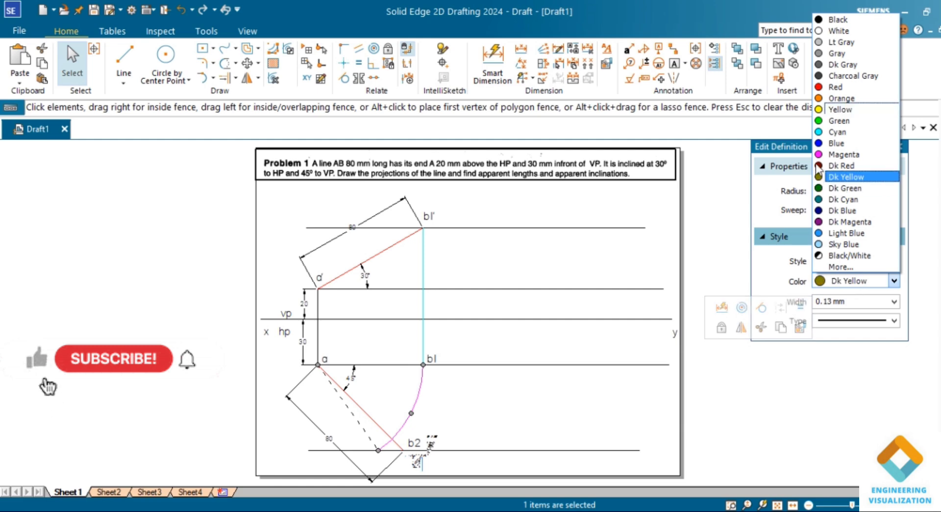
{"action": "left_click", "coordinate": [843, 143]}
{"action": "left_click", "coordinate": [501, 414]}
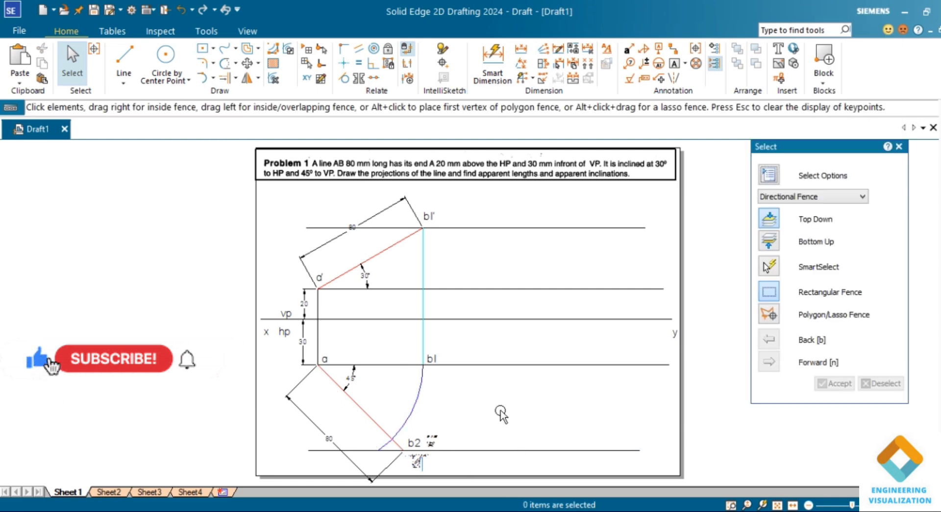
{"action": "left_click", "coordinate": [118, 80]}
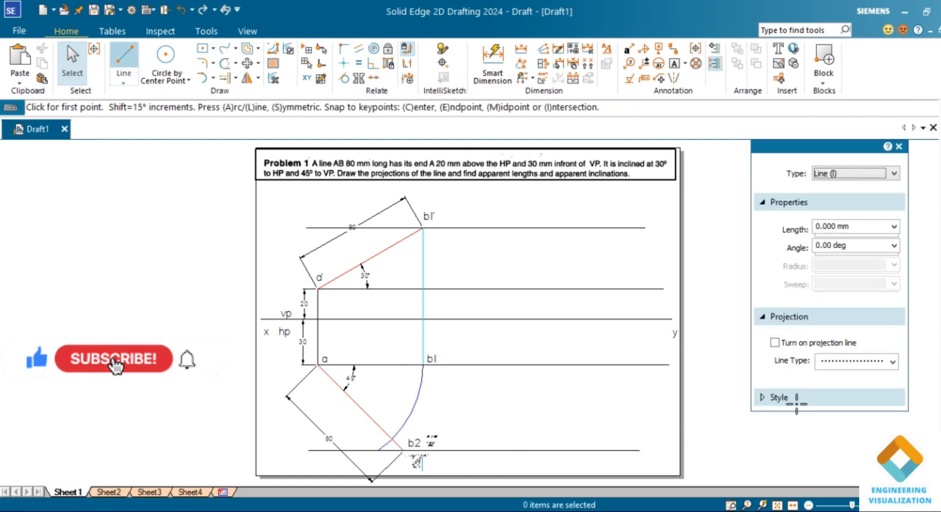
{"action": "left_click", "coordinate": [839, 353]}
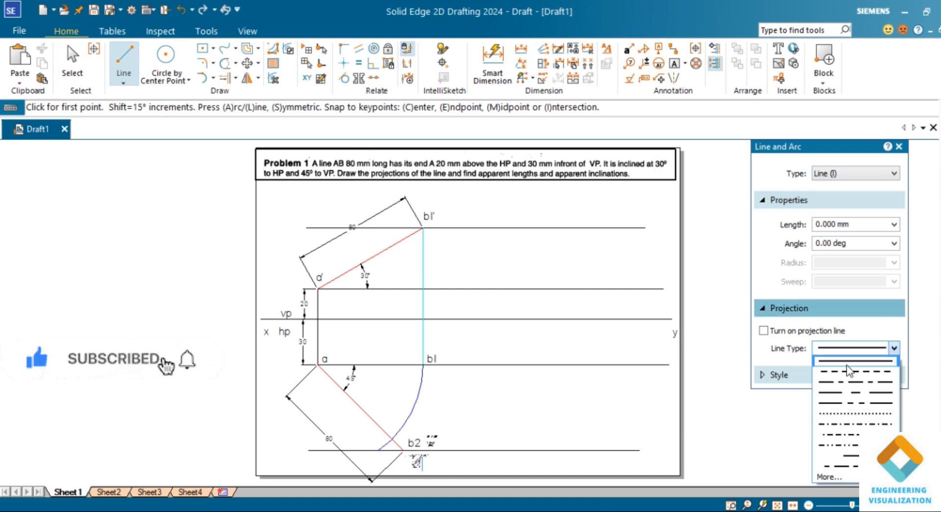
{"action": "left_click", "coordinate": [851, 367]}
{"action": "left_click", "coordinate": [815, 382]}
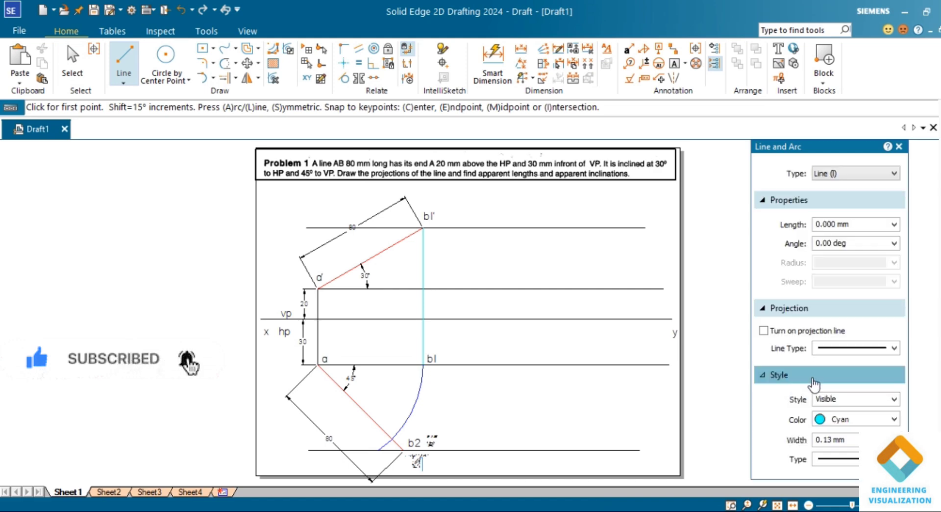
{"action": "left_click", "coordinate": [859, 421]}
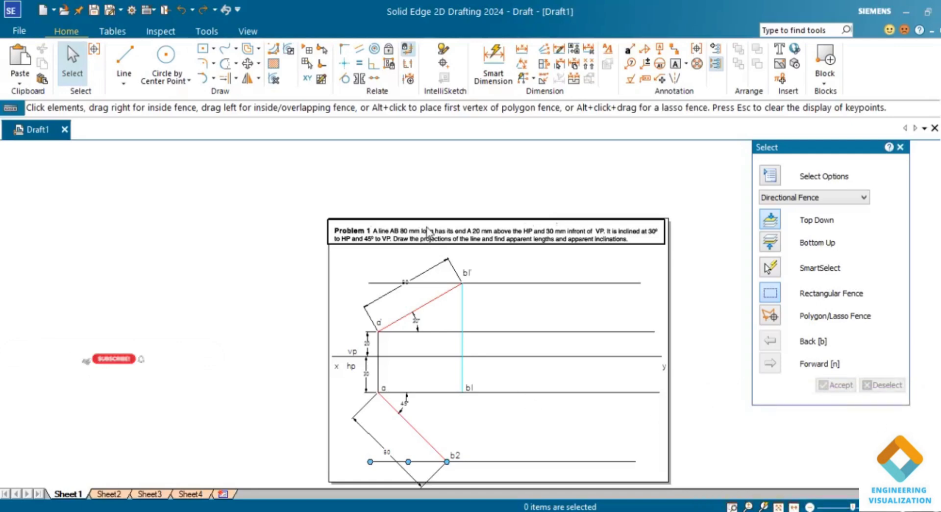
Step: Draw the arc by centre point, centred on a, from b1 down to b2
{"action": "left_click", "coordinate": [214, 79]}
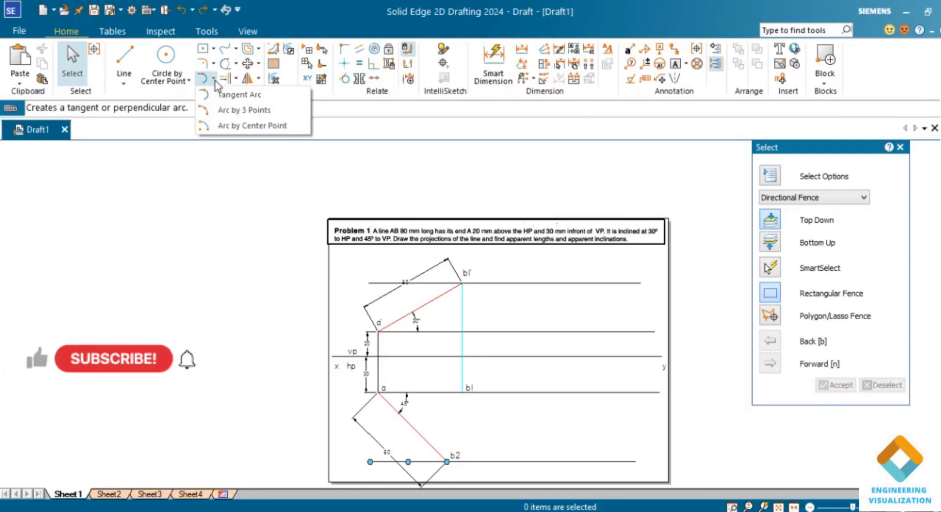
{"action": "left_click", "coordinate": [231, 126]}
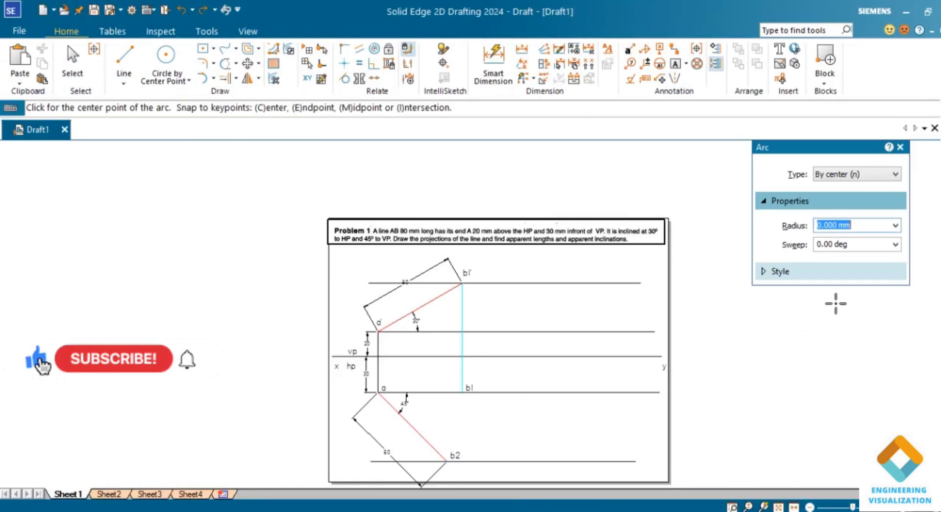
{"action": "left_click", "coordinate": [781, 271]}
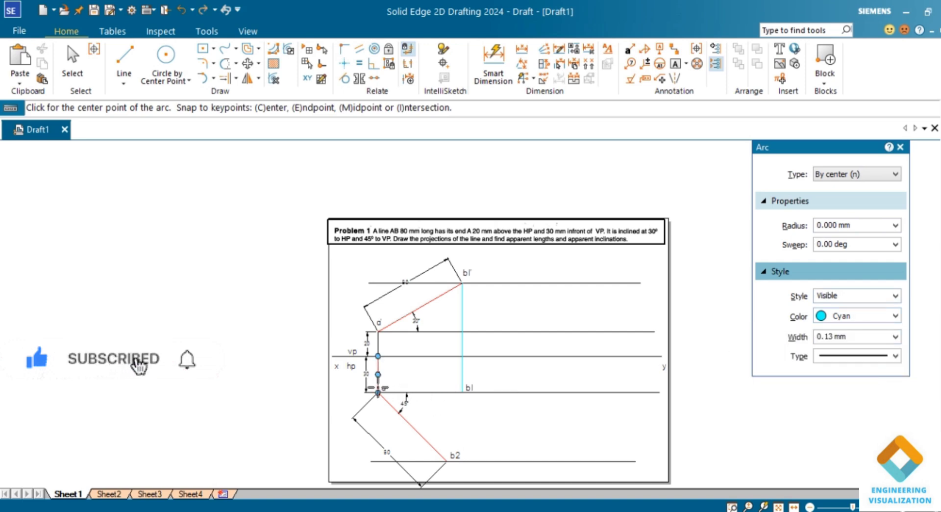
{"action": "left_click", "coordinate": [378, 392]}
{"action": "left_click", "coordinate": [463, 392]}
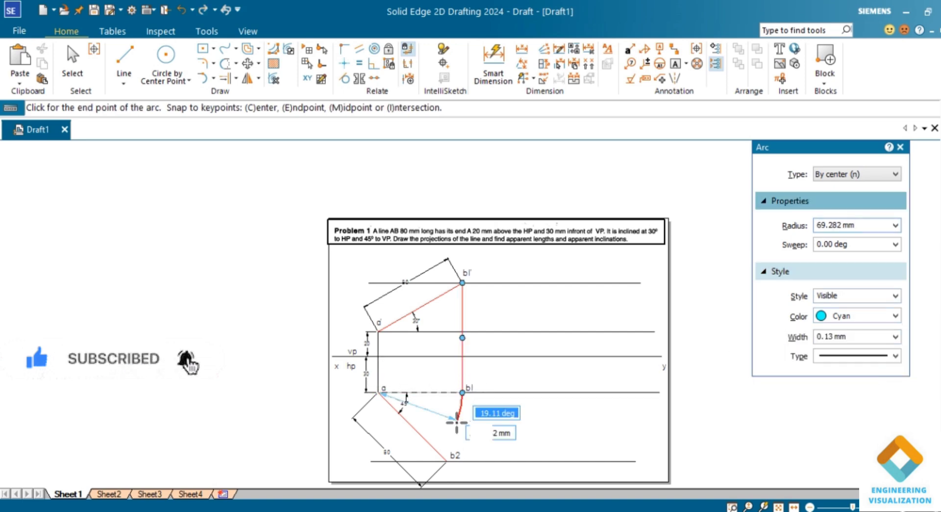
{"action": "left_click", "coordinate": [429, 459]}
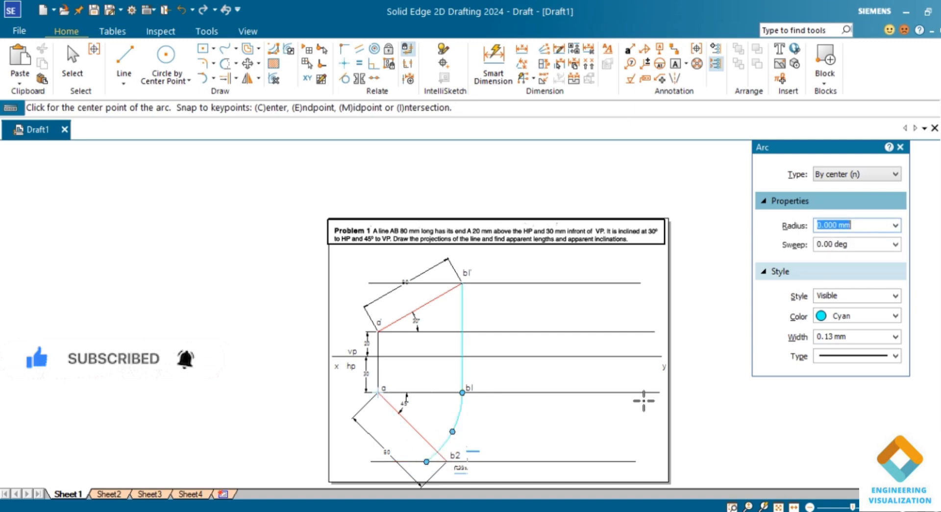
Step: Change the arc colour setting to yellow
{"action": "left_click", "coordinate": [895, 315]}
{"action": "key", "text": "Up"}
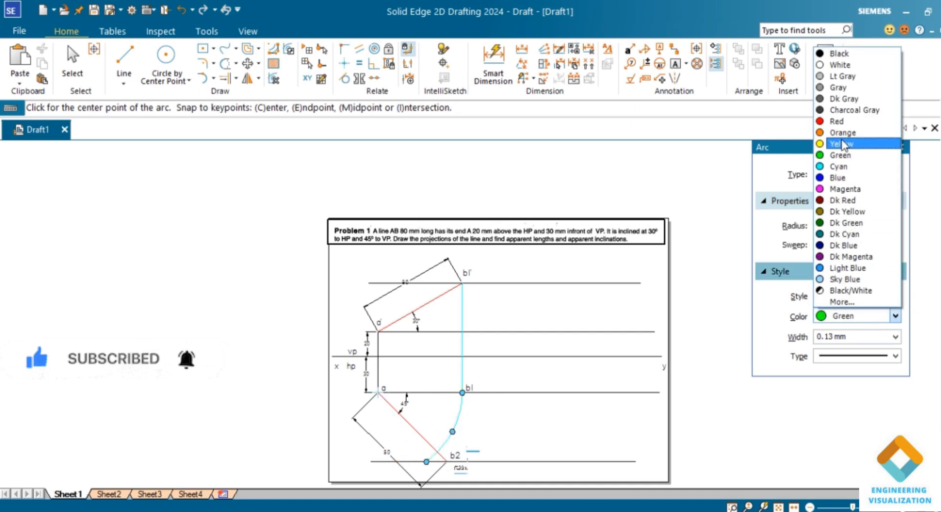
{"action": "key", "text": "Up"}
{"action": "key", "text": "Return"}
{"action": "left_click", "coordinate": [114, 73]}
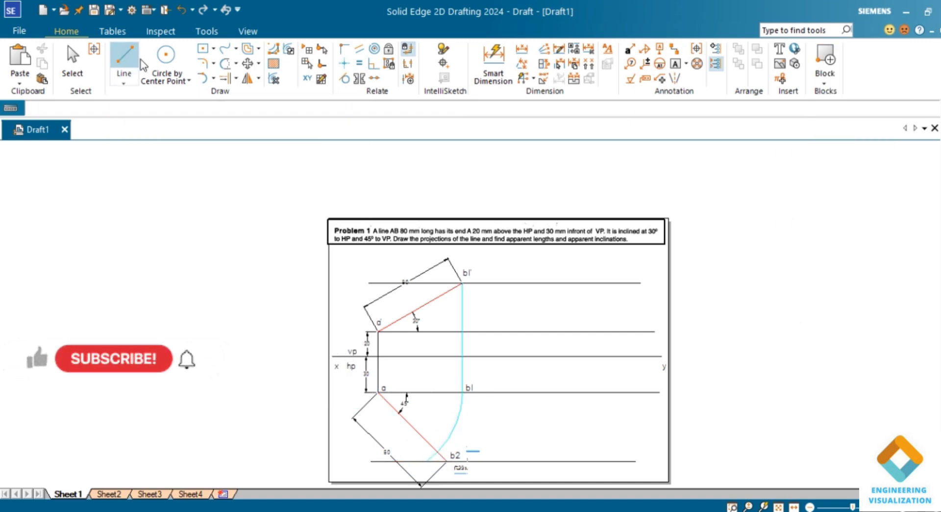
Step: Set new lines to Dk Green with a 0.50 mm width
{"action": "left_click", "coordinate": [833, 380]}
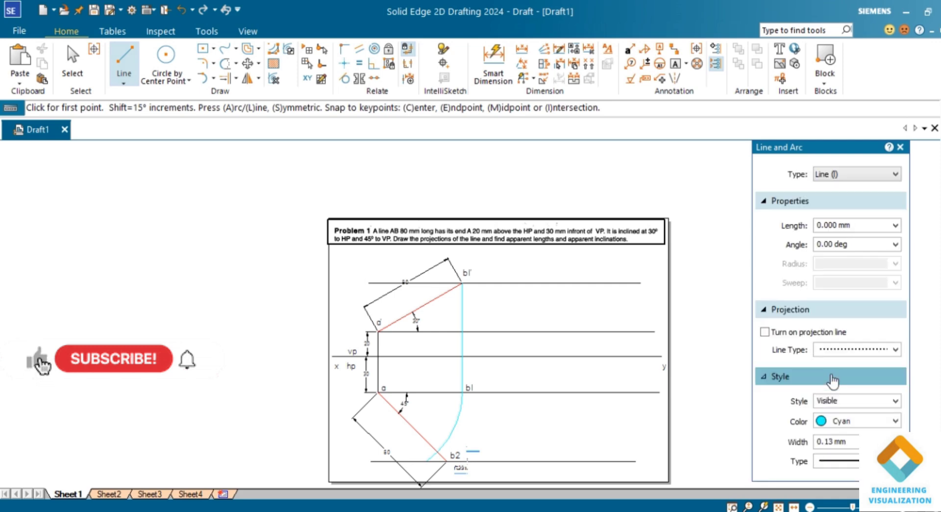
{"action": "left_click", "coordinate": [854, 423]}
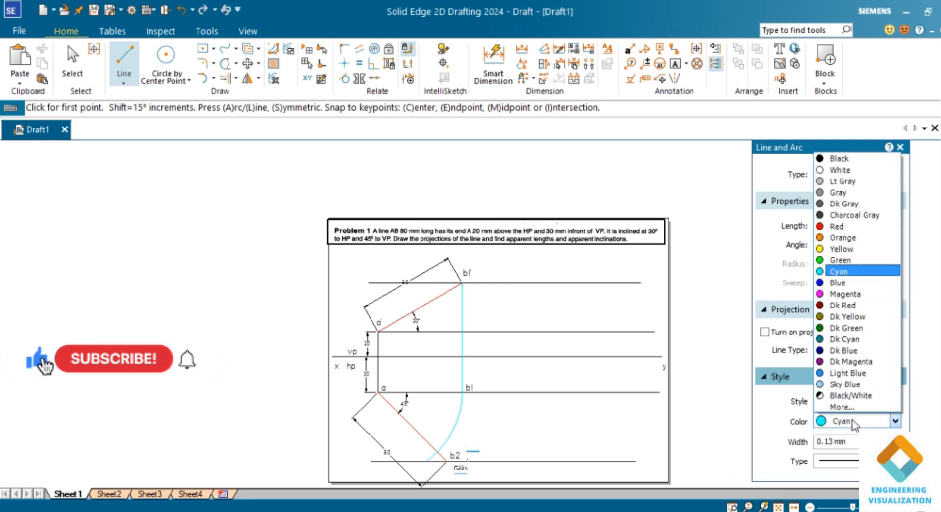
{"action": "left_click", "coordinate": [856, 328]}
{"action": "key", "text": "Tab"}
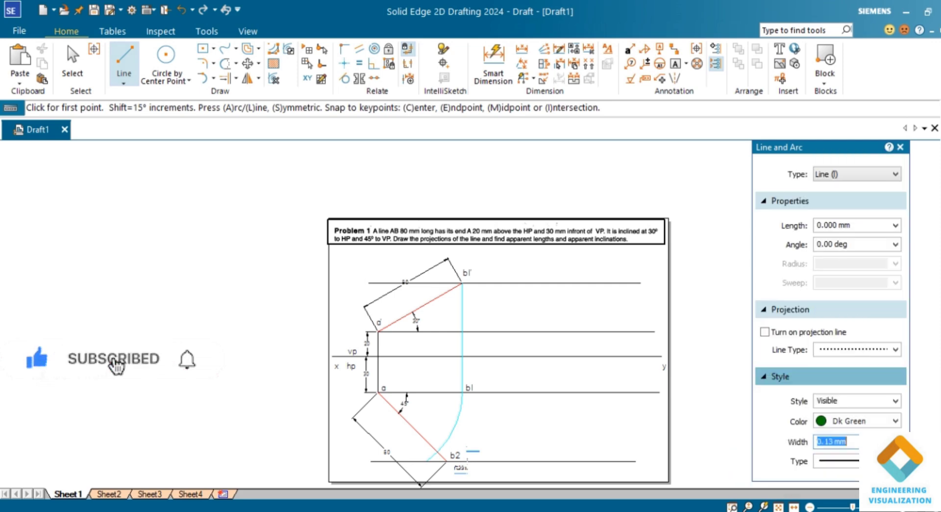
{"action": "key", "text": "alt+Down"}
{"action": "key", "text": "Down"}
{"action": "key", "text": "Return"}
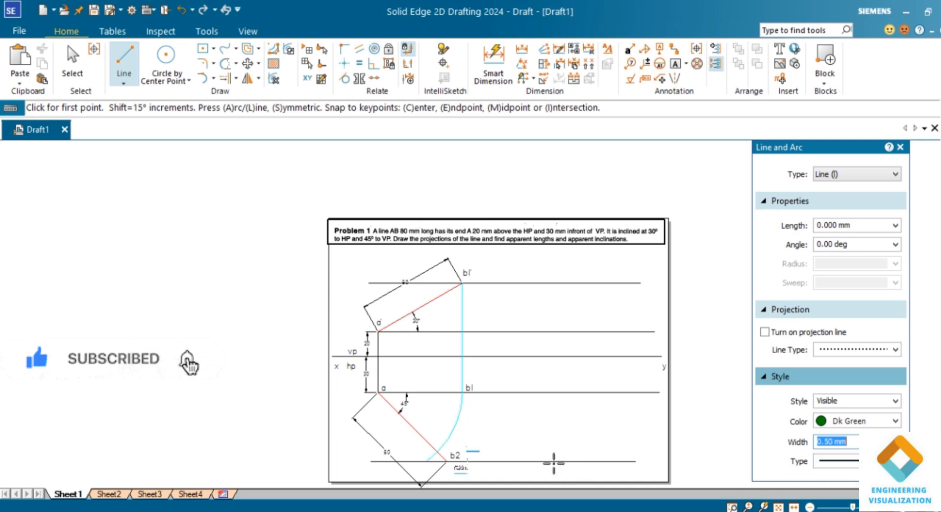
Step: Draw the line from b2 to point a
{"action": "left_click", "coordinate": [426, 461]}
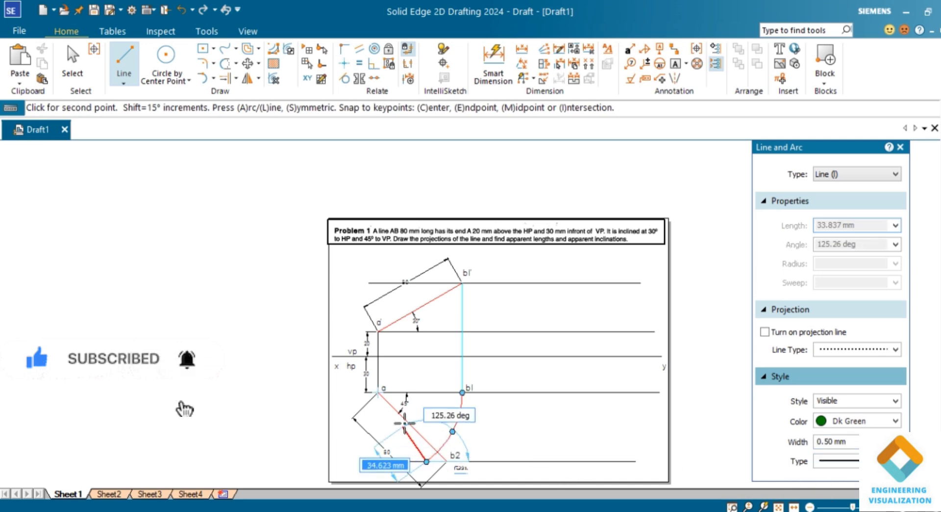
{"action": "left_click", "coordinate": [379, 393]}
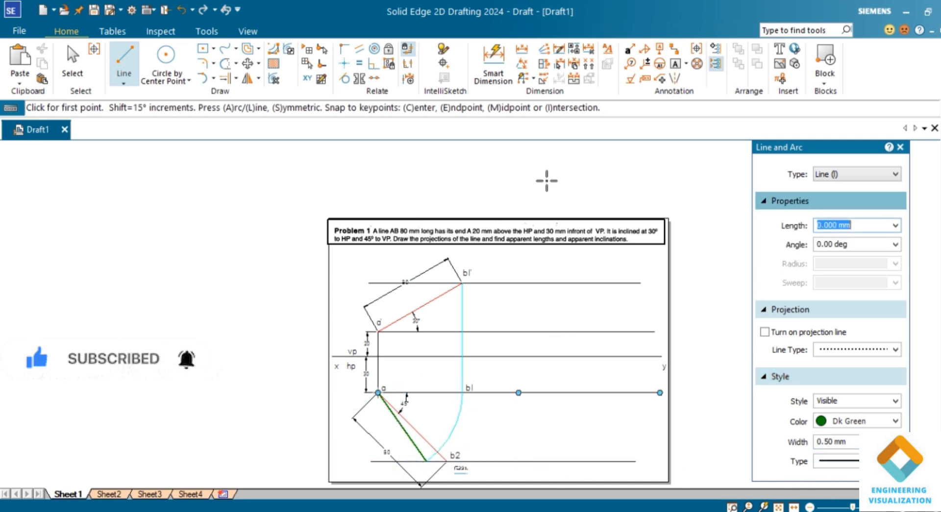
{"action": "left_click", "coordinate": [493, 62]}
Step: Add the green line's length dimension and its 55° angle to the horizontal through a
{"action": "left_click", "coordinate": [392, 410]}
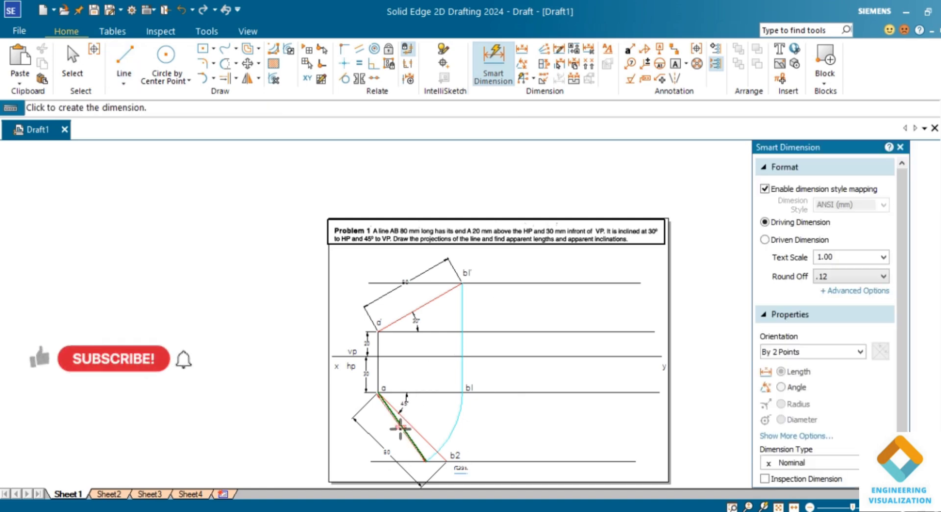
{"action": "key", "text": "Escape"}
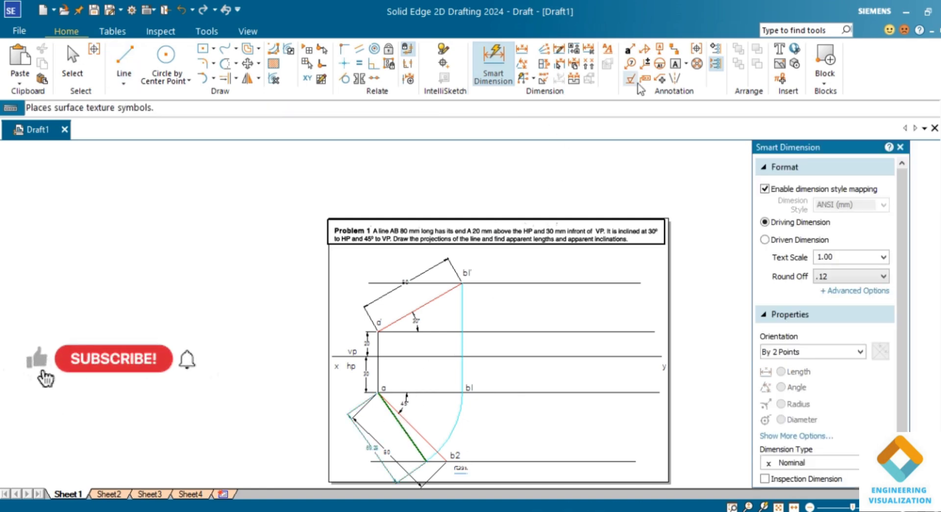
{"action": "left_click", "coordinate": [522, 64]}
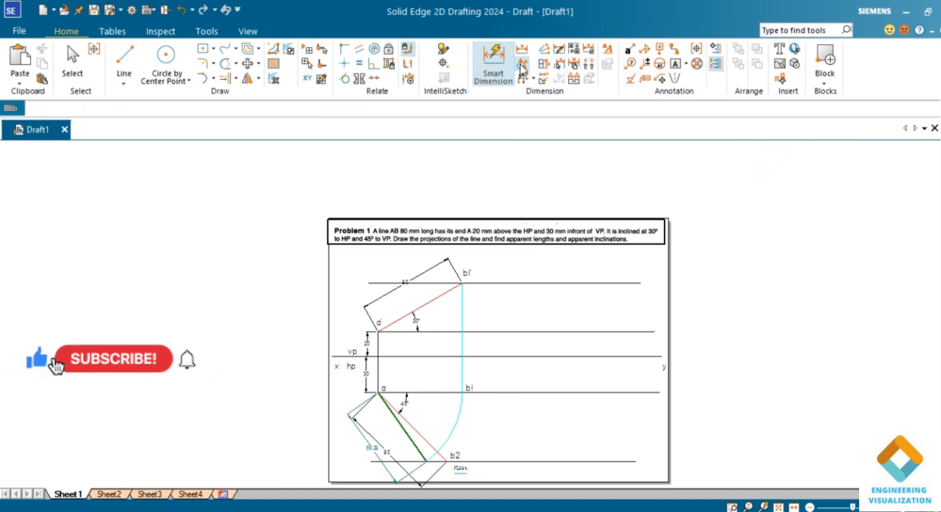
{"action": "left_click", "coordinate": [391, 411]}
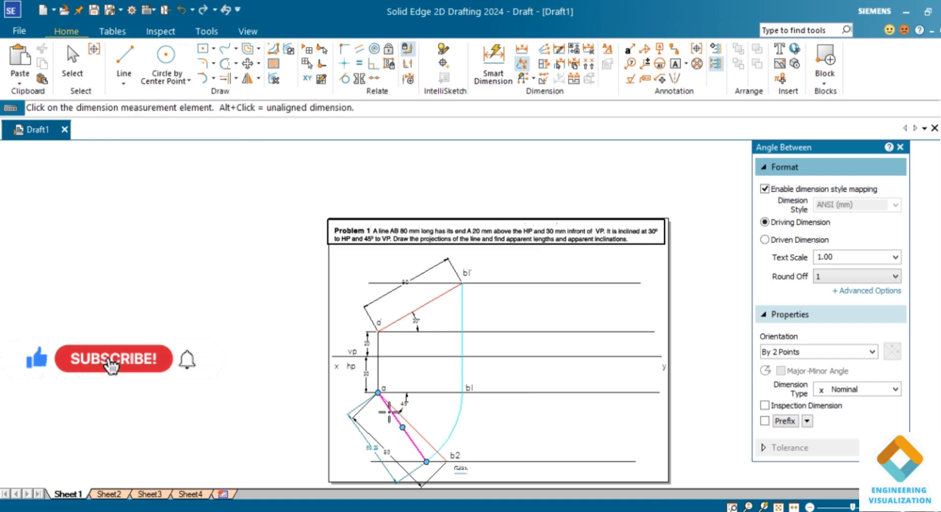
{"action": "left_click", "coordinate": [414, 392]}
{"action": "left_click", "coordinate": [421, 408]}
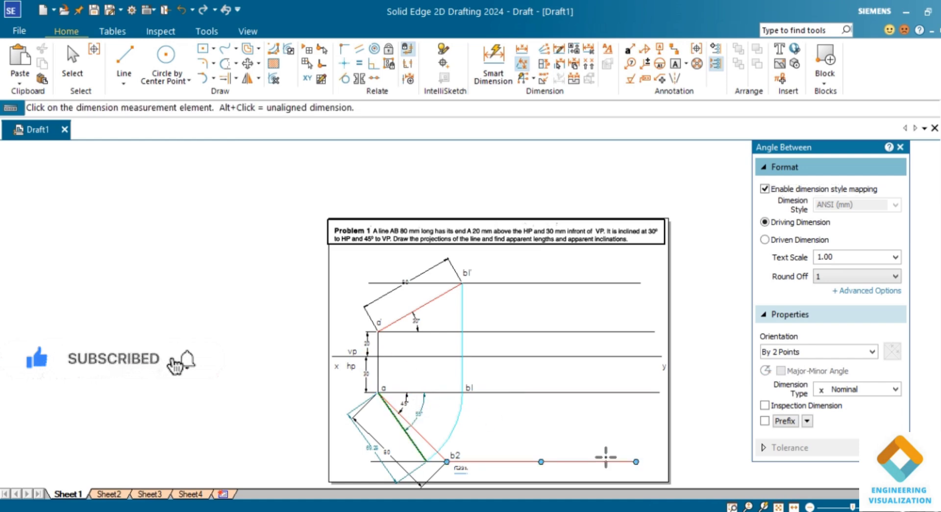
Step: Start the Line tool and bring up its colour choices
{"action": "left_click", "coordinate": [124, 57]}
{"action": "left_click", "coordinate": [826, 377]}
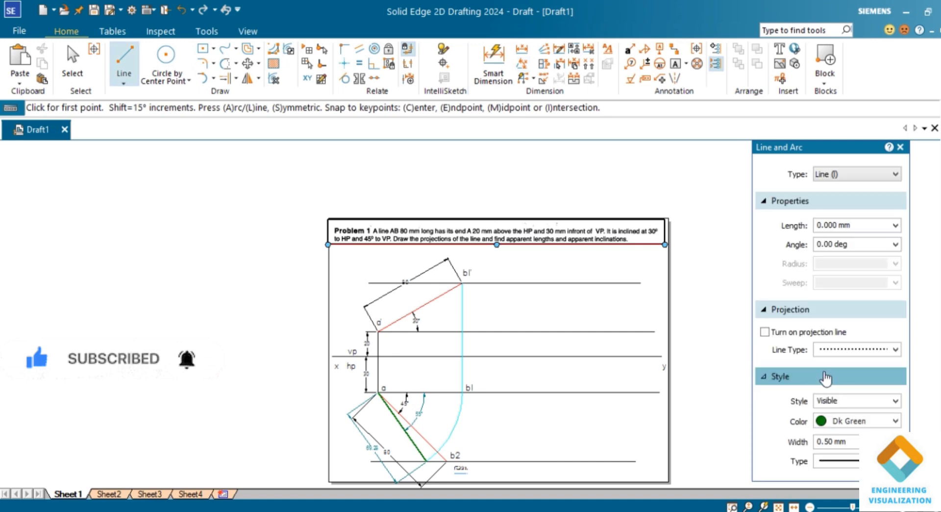
{"action": "left_click", "coordinate": [843, 420]}
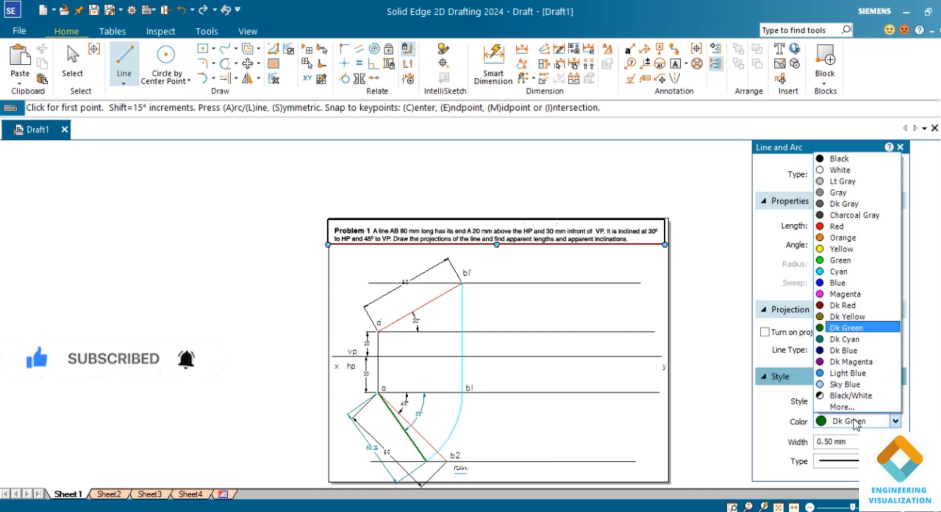
Step: Draw a cyan vertical from b2 to the a' horizontal and add the label b2' above it
{"action": "left_click", "coordinate": [839, 269]}
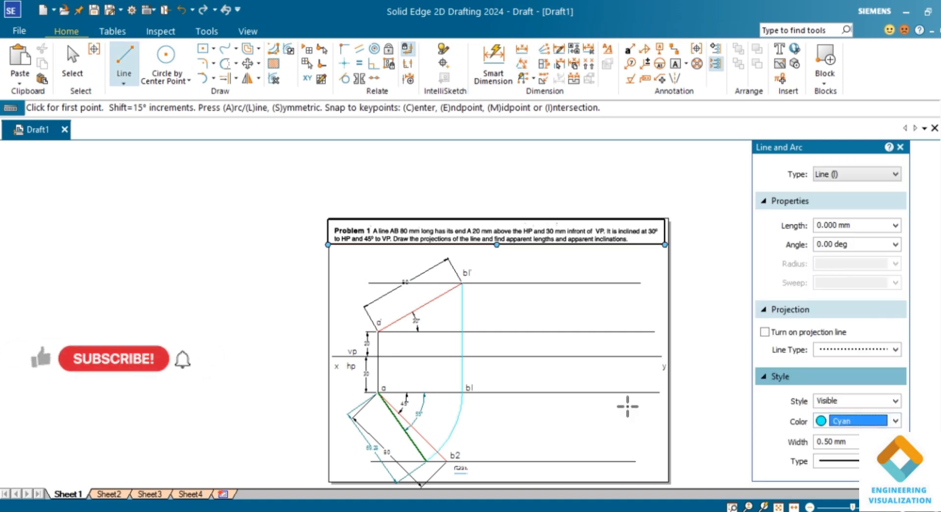
{"action": "left_click", "coordinate": [447, 461]}
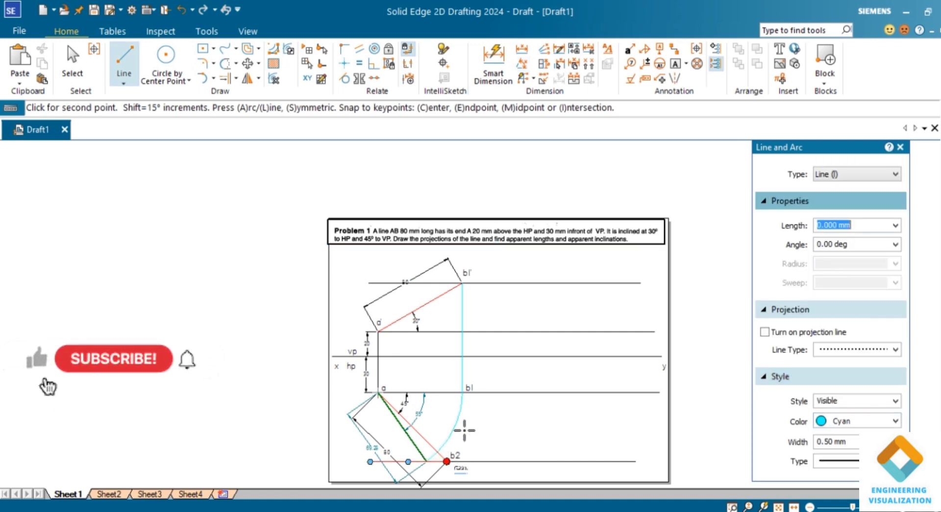
{"action": "left_click", "coordinate": [446, 331]}
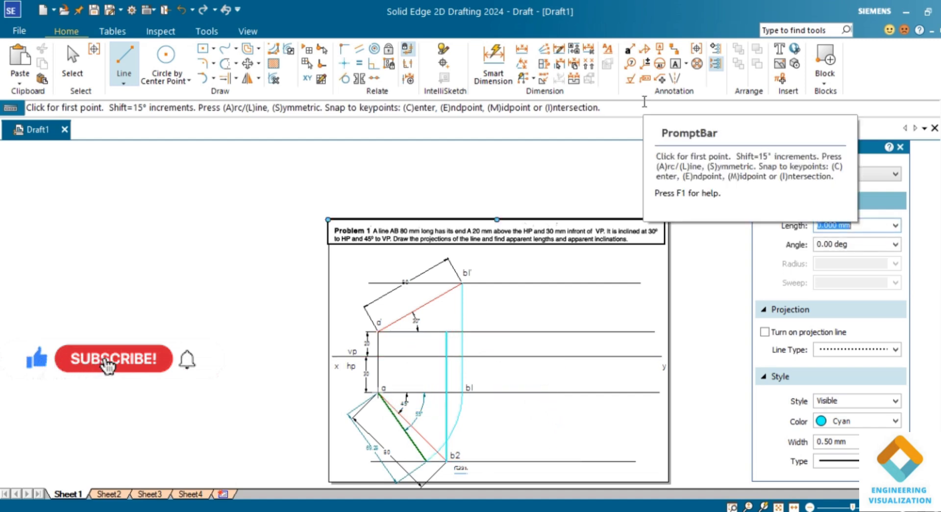
{"action": "left_click", "coordinate": [676, 63]}
{"action": "left_click", "coordinate": [450, 318]}
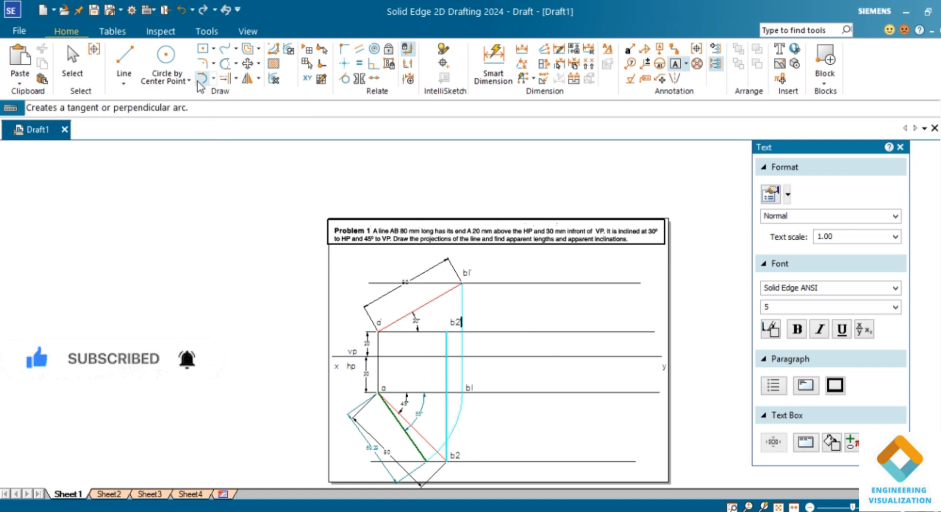
Step: Draw a 0.13 mm arc centred at a' from b2' up to the b1' horizontal
{"action": "left_click", "coordinate": [213, 78]}
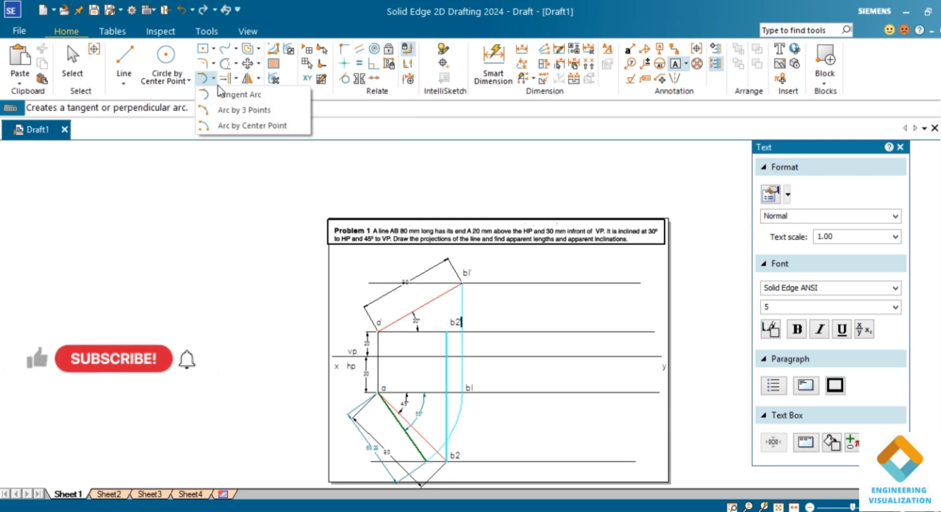
{"action": "left_click", "coordinate": [229, 125]}
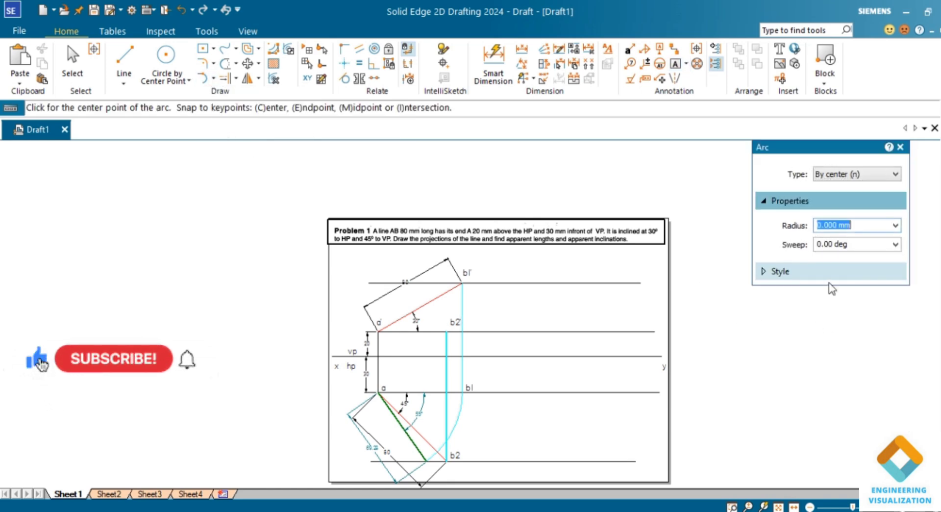
{"action": "left_click", "coordinate": [831, 272]}
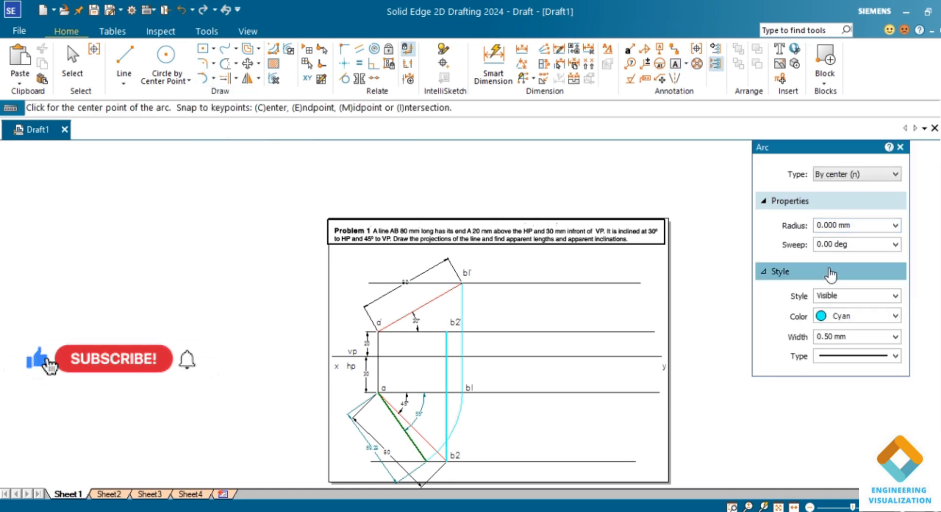
{"action": "left_click", "coordinate": [895, 336]}
{"action": "left_click", "coordinate": [833, 348]}
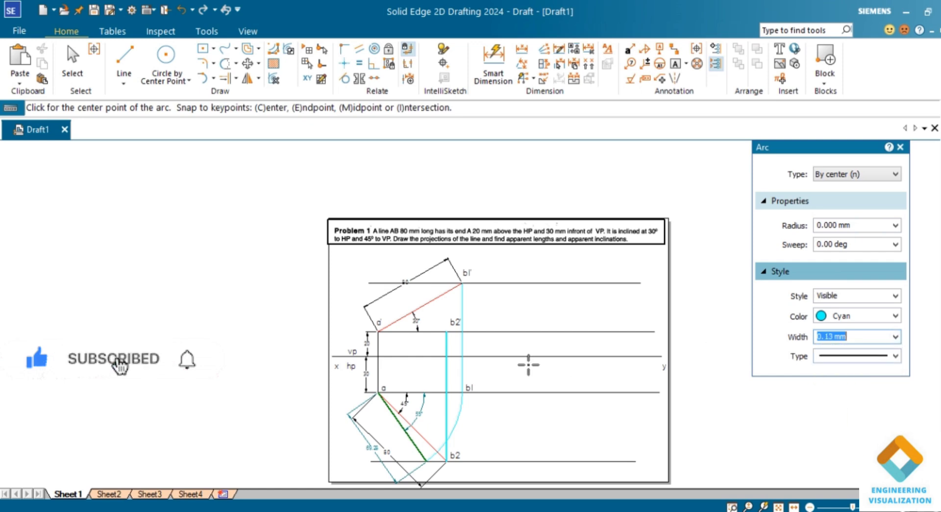
{"action": "left_click", "coordinate": [377, 331]}
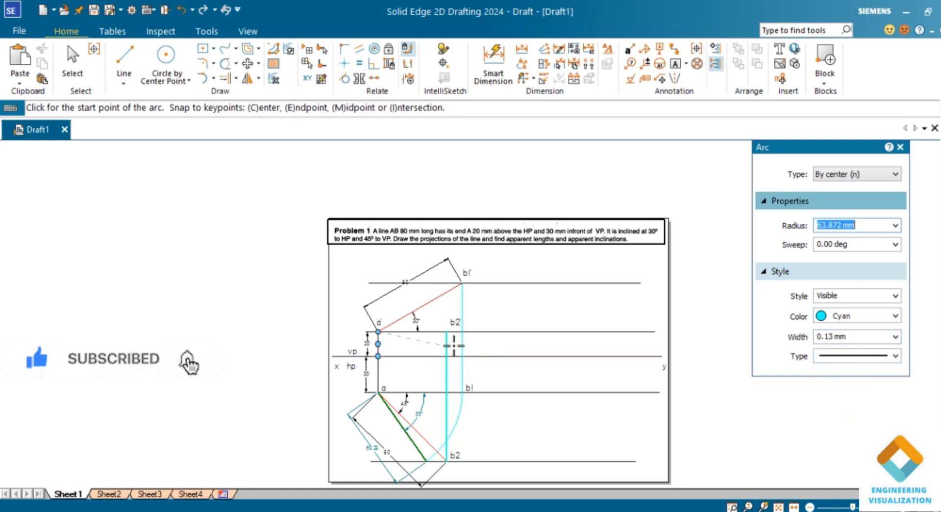
{"action": "left_click", "coordinate": [447, 332]}
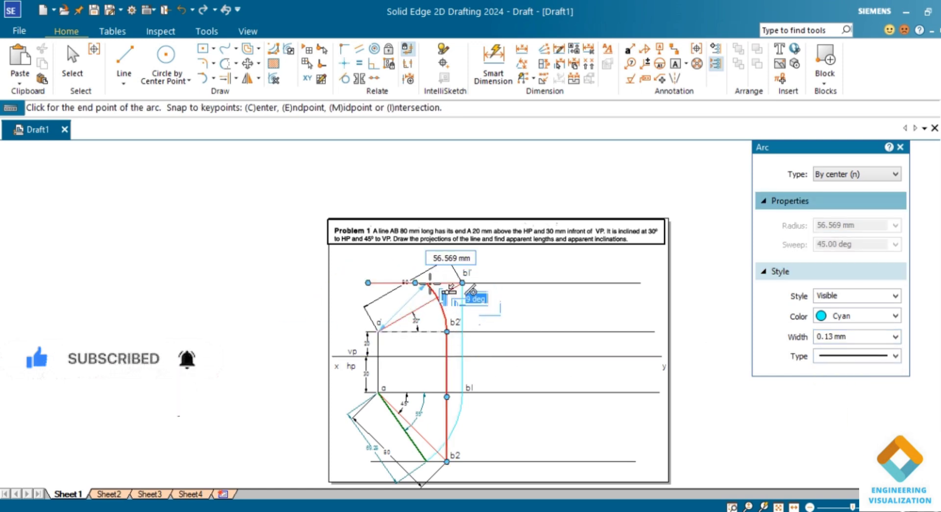
{"action": "left_click", "coordinate": [429, 283]}
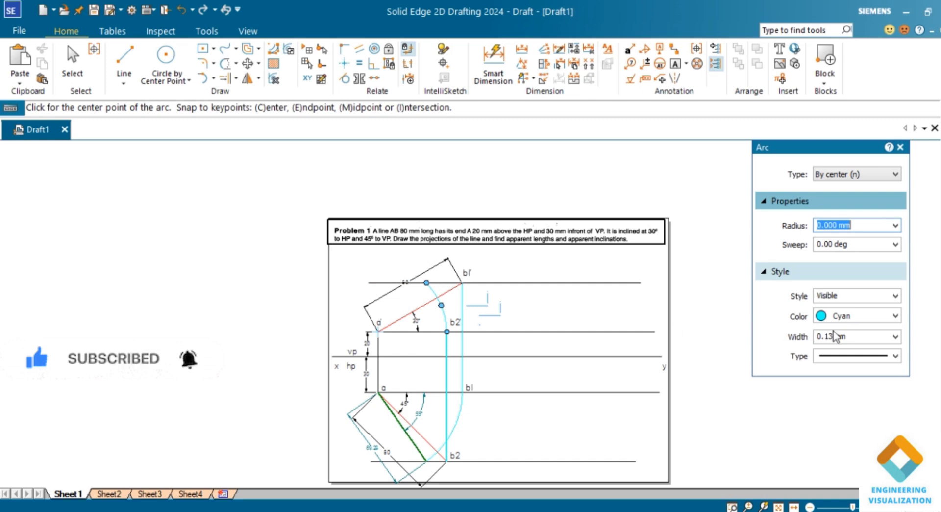
Step: Keep cyan as the colour for new arcs
{"action": "left_click", "coordinate": [848, 316]}
{"action": "left_click", "coordinate": [841, 164]}
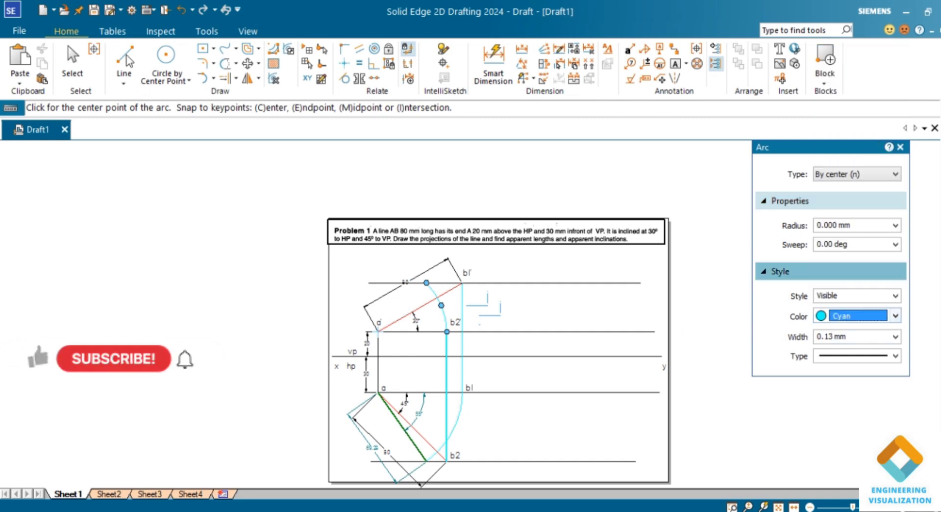
{"action": "left_click", "coordinate": [123, 59]}
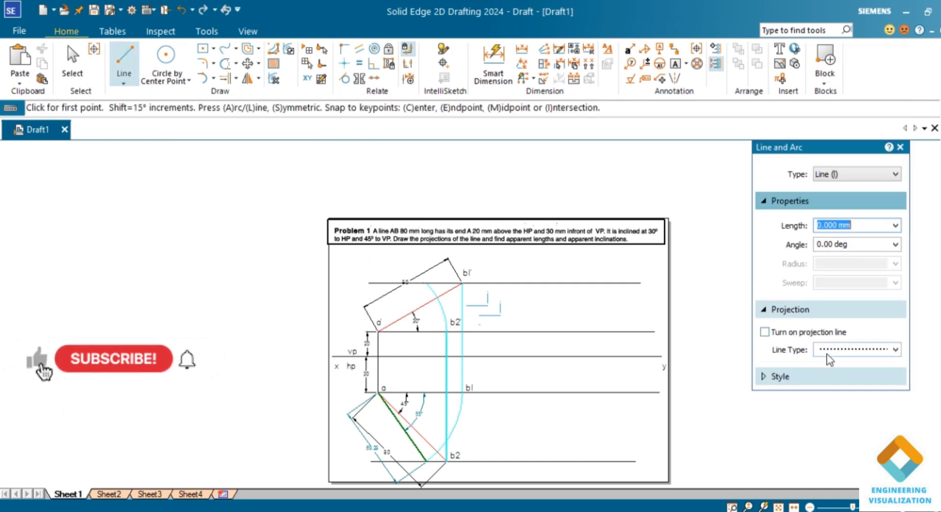
Step: Draw a Dk Green 0.50 mm line from a' at 45° to the locus line
{"action": "left_click", "coordinate": [841, 420]}
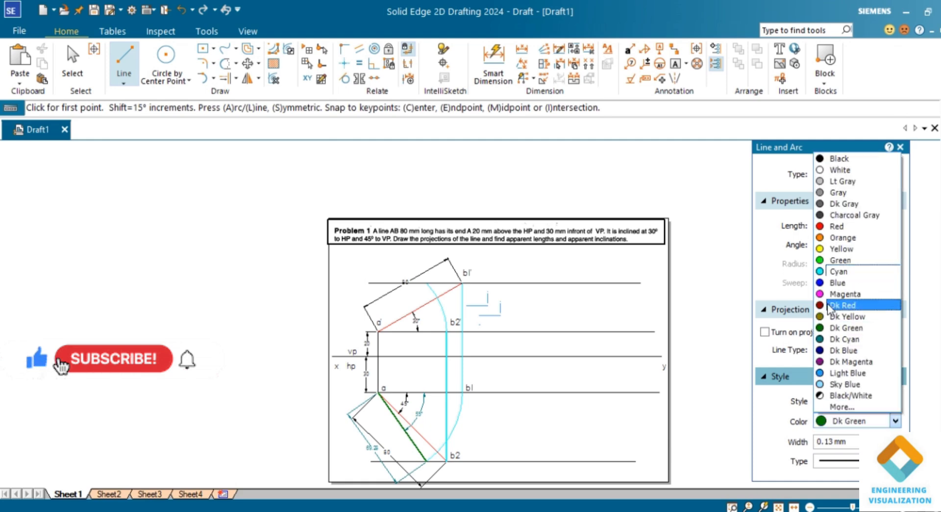
{"action": "left_click", "coordinate": [846, 327]}
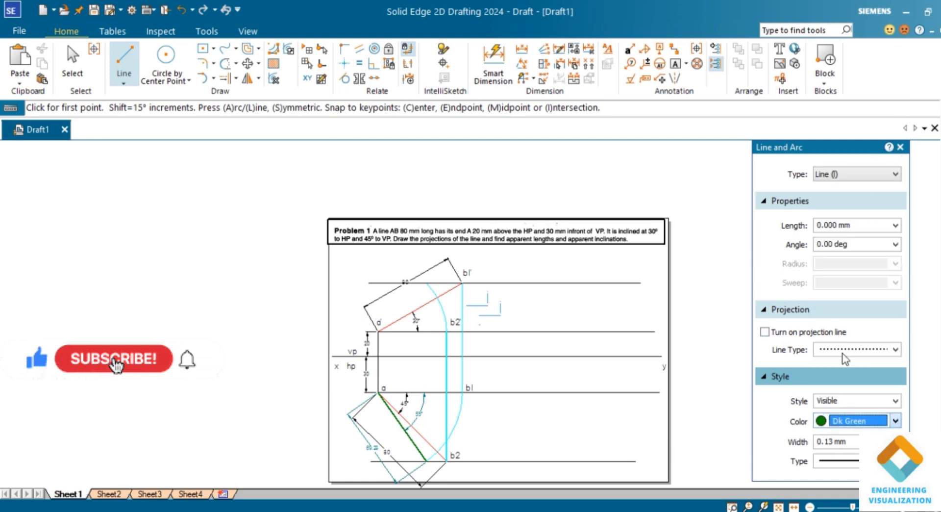
{"action": "left_click", "coordinate": [836, 441]}
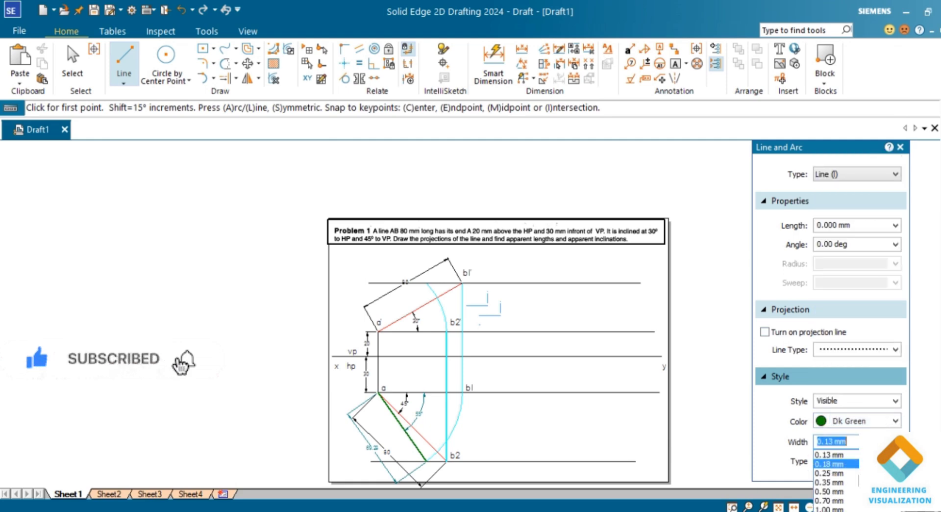
{"action": "left_click", "coordinate": [834, 491]}
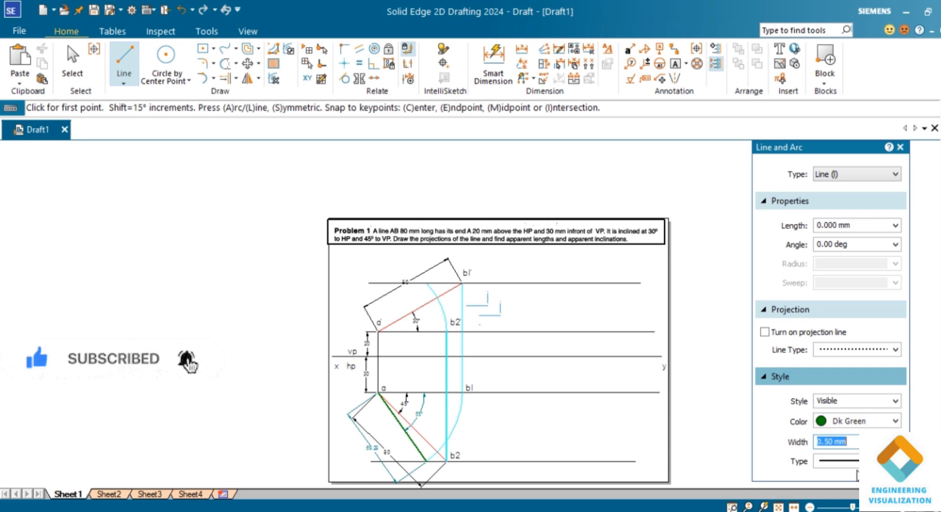
{"action": "left_click", "coordinate": [378, 330]}
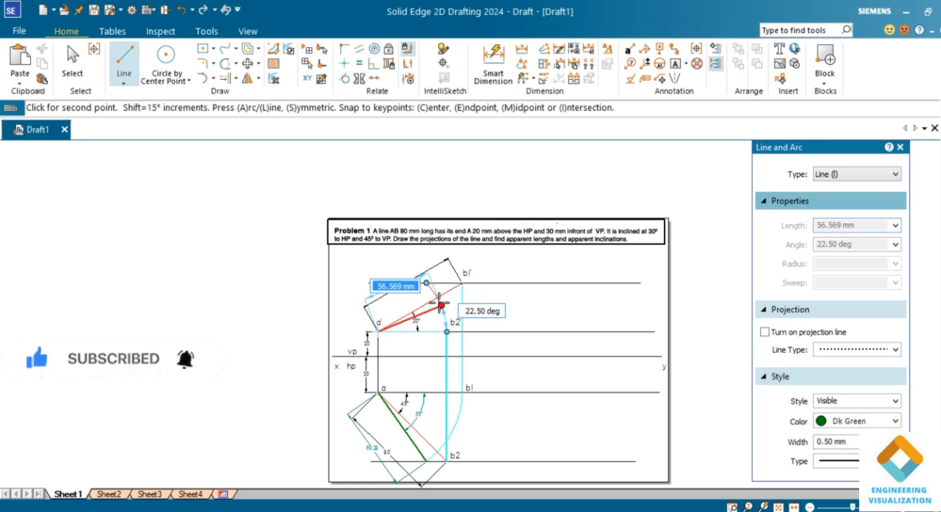
{"action": "left_click", "coordinate": [426, 283]}
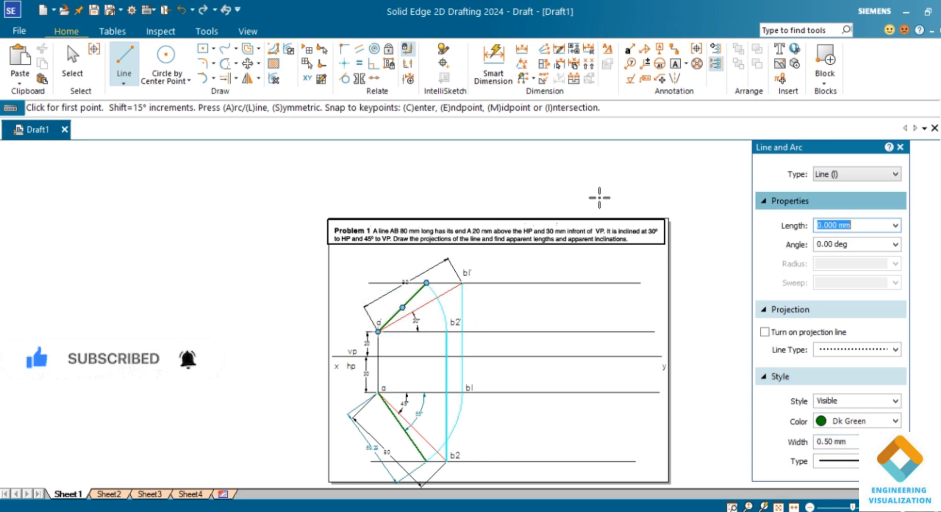
Step: Add the text label 'b' at the end of the new line
{"action": "left_click", "coordinate": [677, 64]}
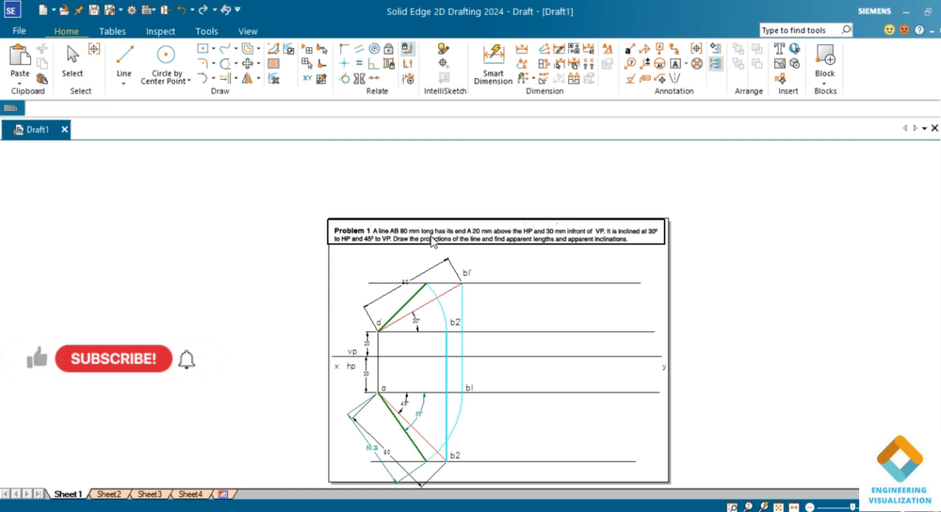
{"action": "left_click", "coordinate": [429, 271]}
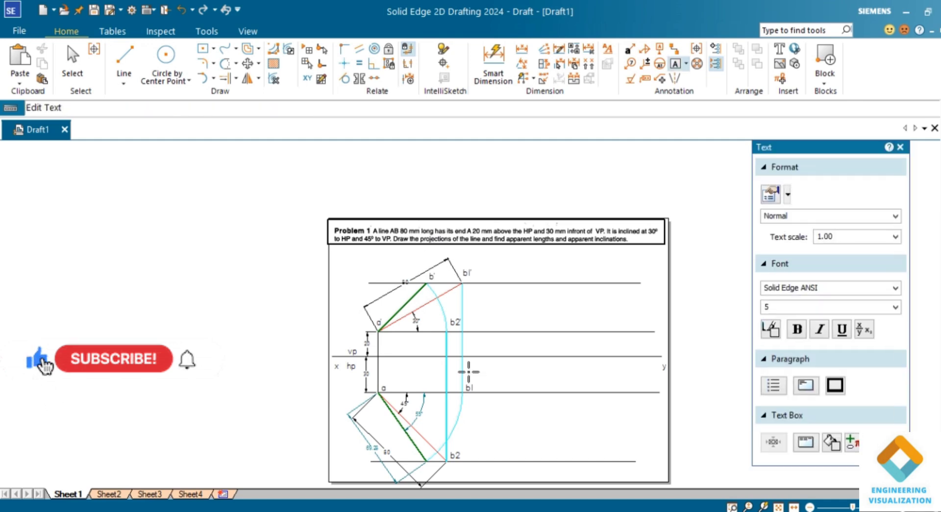
{"action": "type", "text": "b"}
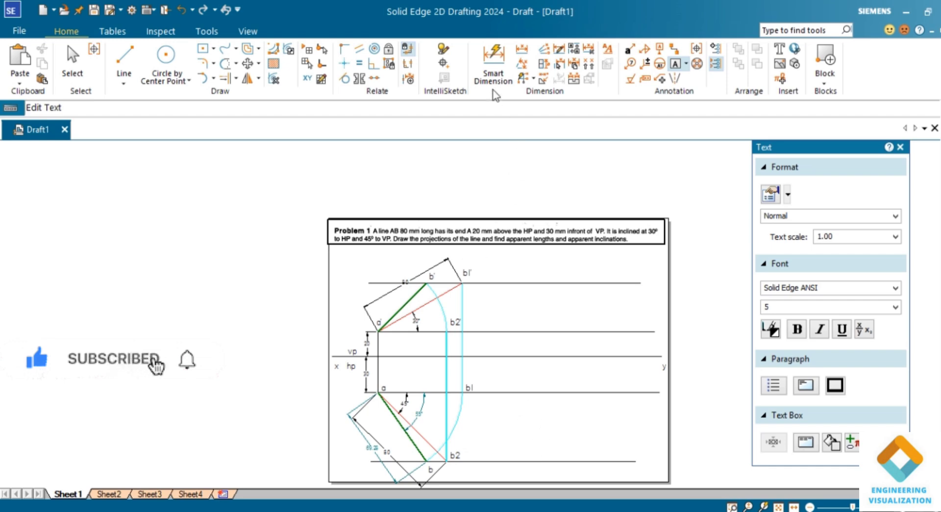
Step: Add the 56.57 aligned length dimension along line a'b'
{"action": "left_click", "coordinate": [493, 63]}
{"action": "left_click", "coordinate": [390, 316]}
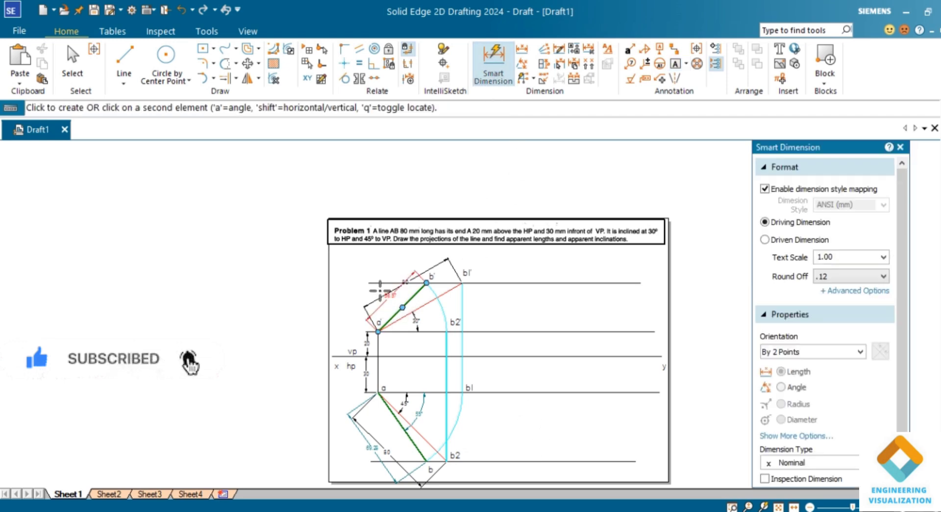
{"action": "left_click", "coordinate": [426, 284]}
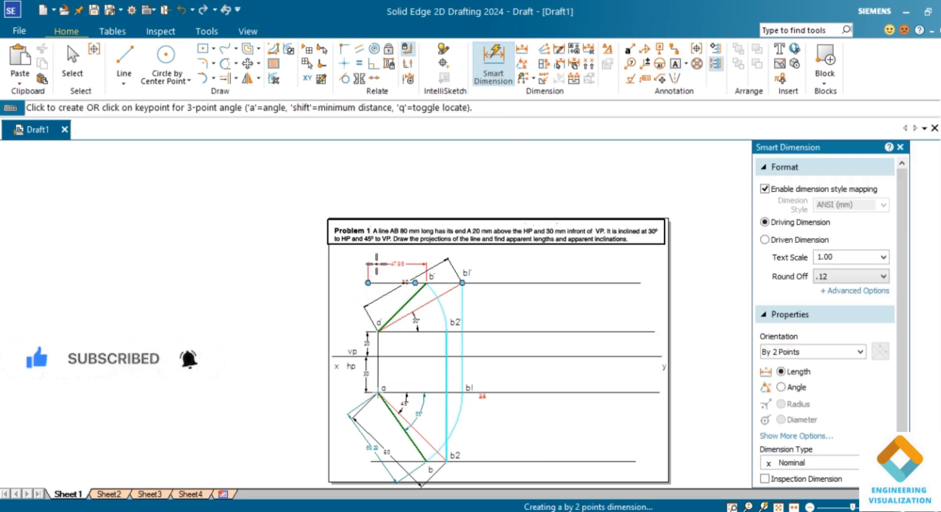
{"action": "right_click", "coordinate": [377, 264]}
{"action": "left_click", "coordinate": [402, 306]}
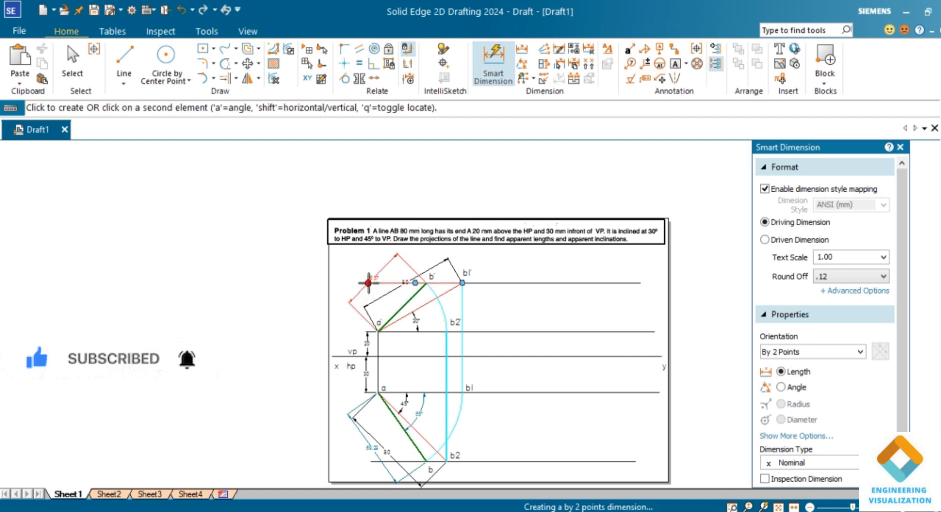
{"action": "key", "text": "a"}
{"action": "right_click", "coordinate": [392, 305]}
{"action": "scroll", "coordinate": [392, 305], "scroll_direction": "up", "scroll_amount": 1}
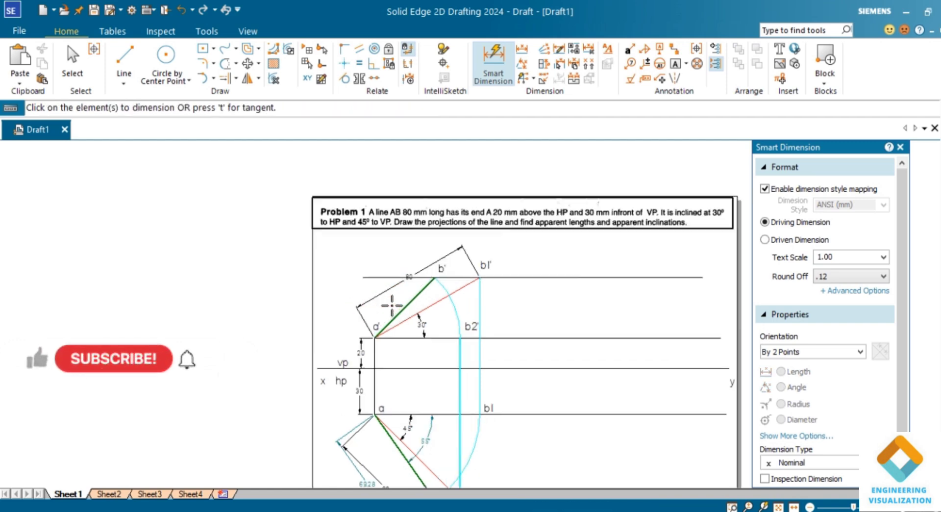
{"action": "scroll", "coordinate": [392, 305], "scroll_direction": "up", "scroll_amount": 1}
{"action": "left_click", "coordinate": [413, 308]}
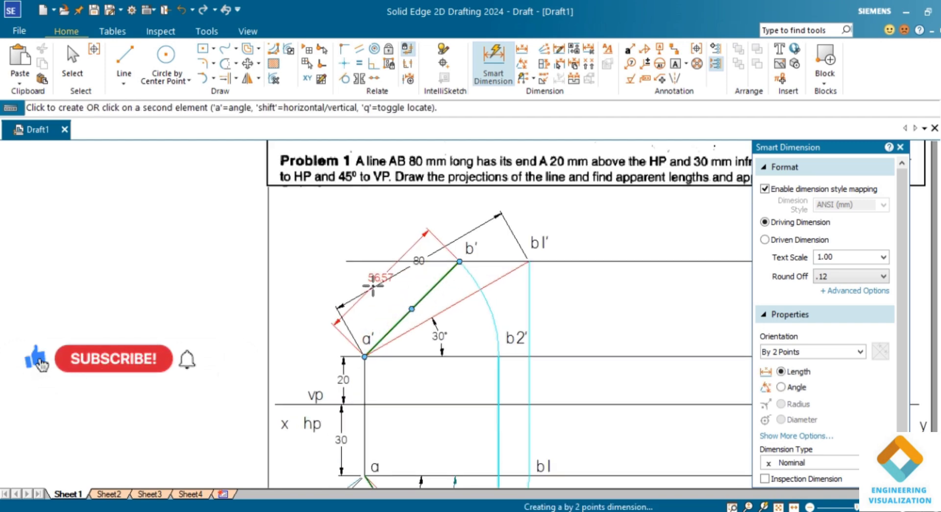
{"action": "left_click", "coordinate": [373, 285]}
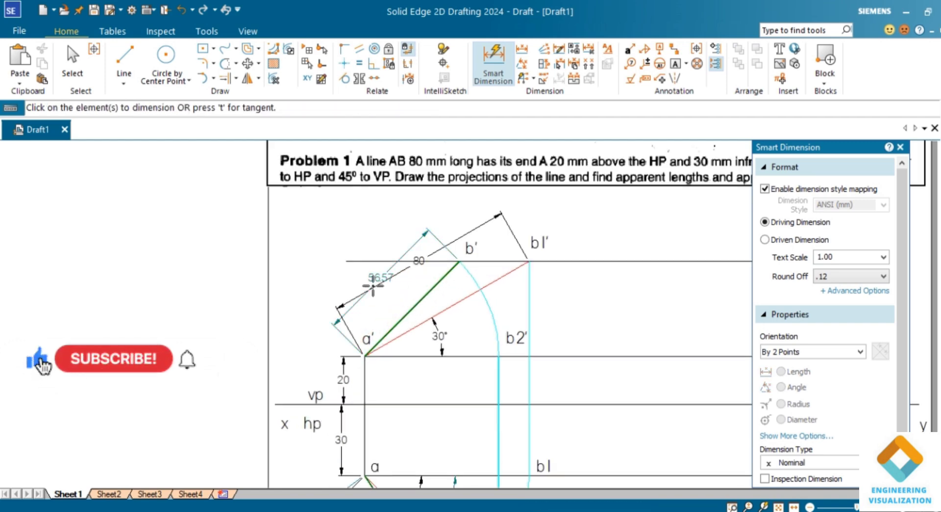
Step: Dimension the 45° angle between a'b' and the horizontal line
{"action": "left_click", "coordinate": [523, 65]}
{"action": "left_click", "coordinate": [413, 308]}
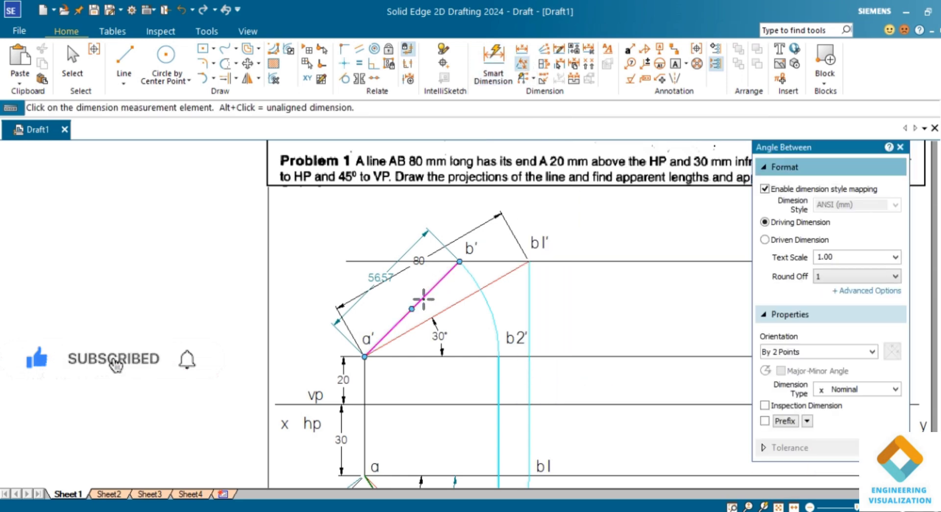
{"action": "left_click", "coordinate": [453, 356]}
{"action": "left_click", "coordinate": [463, 340]}
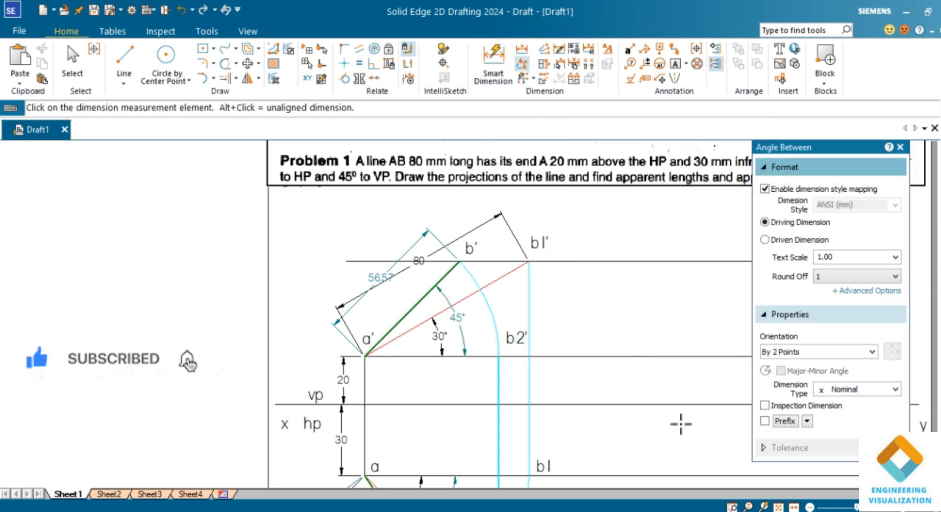
{"action": "left_click", "coordinate": [781, 507]}
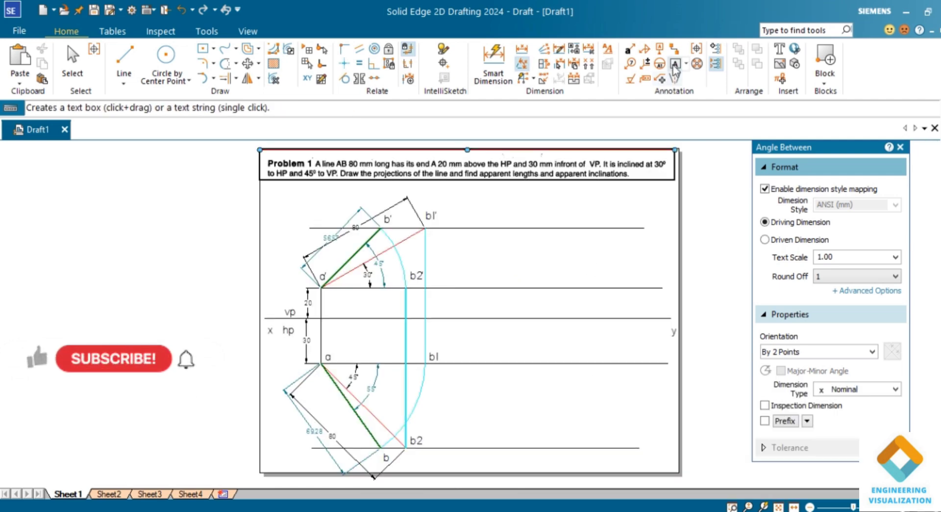
Step: Place the note 'al IN FV= 56.57MM' to the right of b'
{"action": "key", "text": "Escape"}
{"action": "key", "text": "t"}
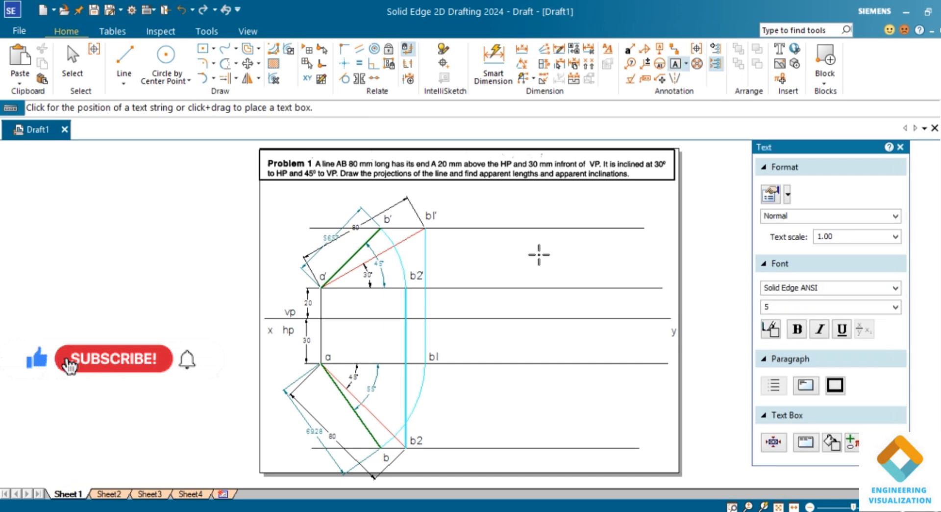
{"action": "left_click", "coordinate": [539, 254]}
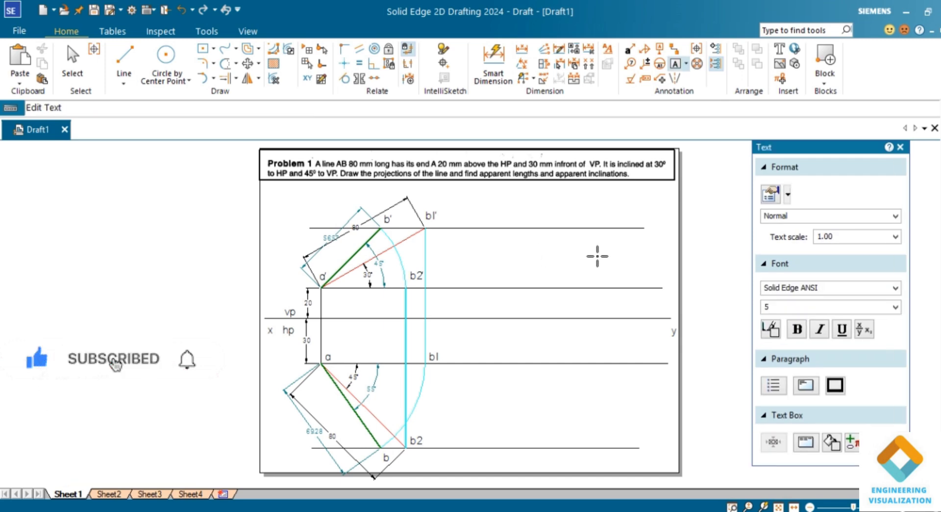
{"action": "type", "text": "a"}
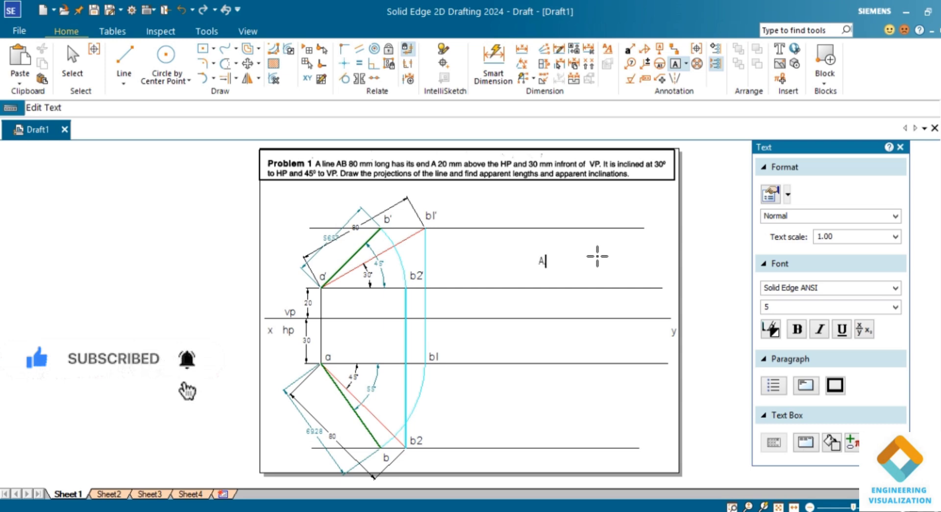
{"action": "type", "text": "l"}
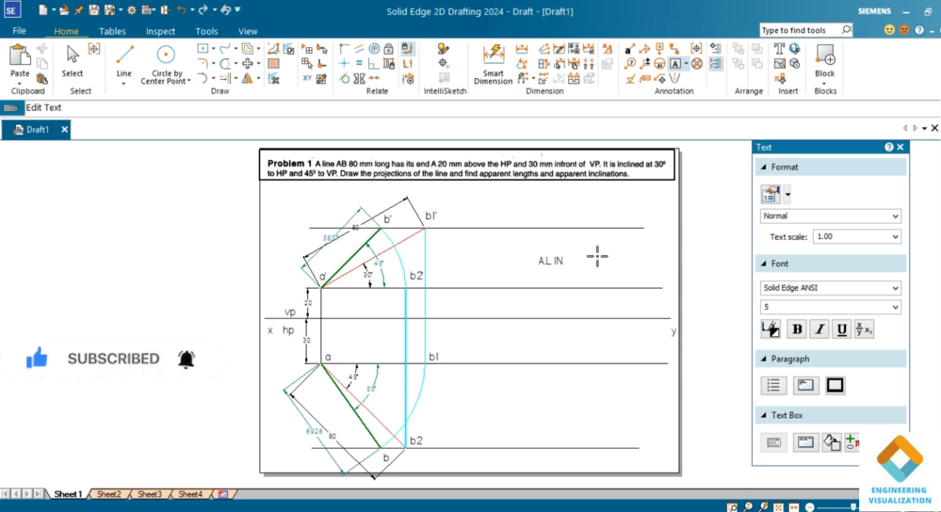
{"action": "type", "text": " IN FV="}
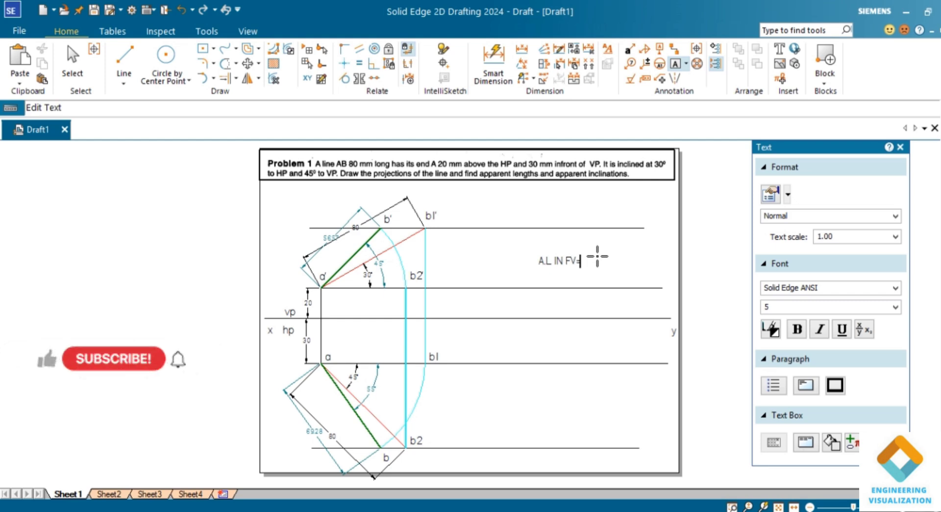
{"action": "type", "text": " 5"}
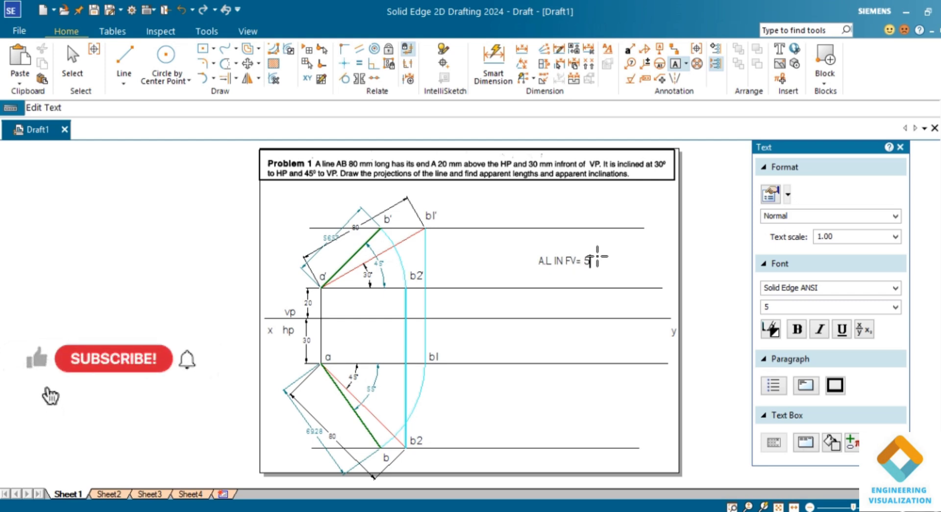
{"action": "type", "text": "6.57MM"}
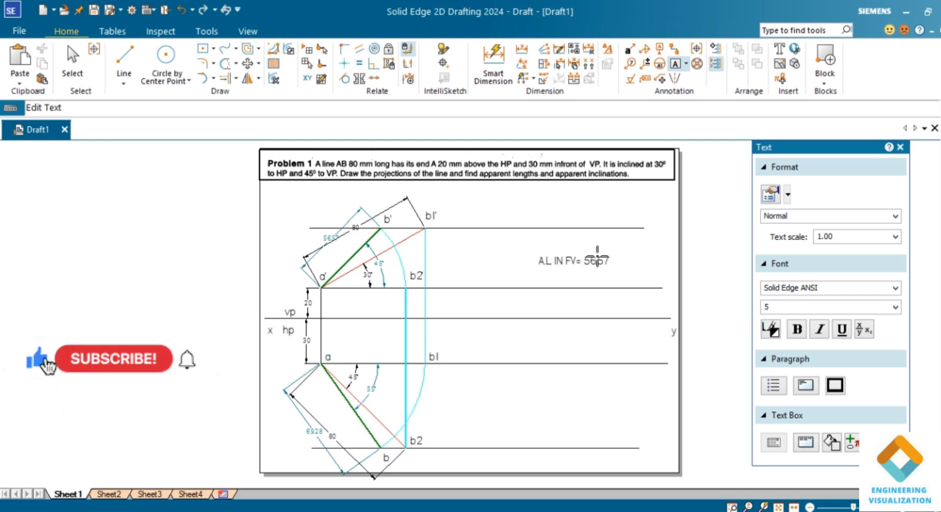